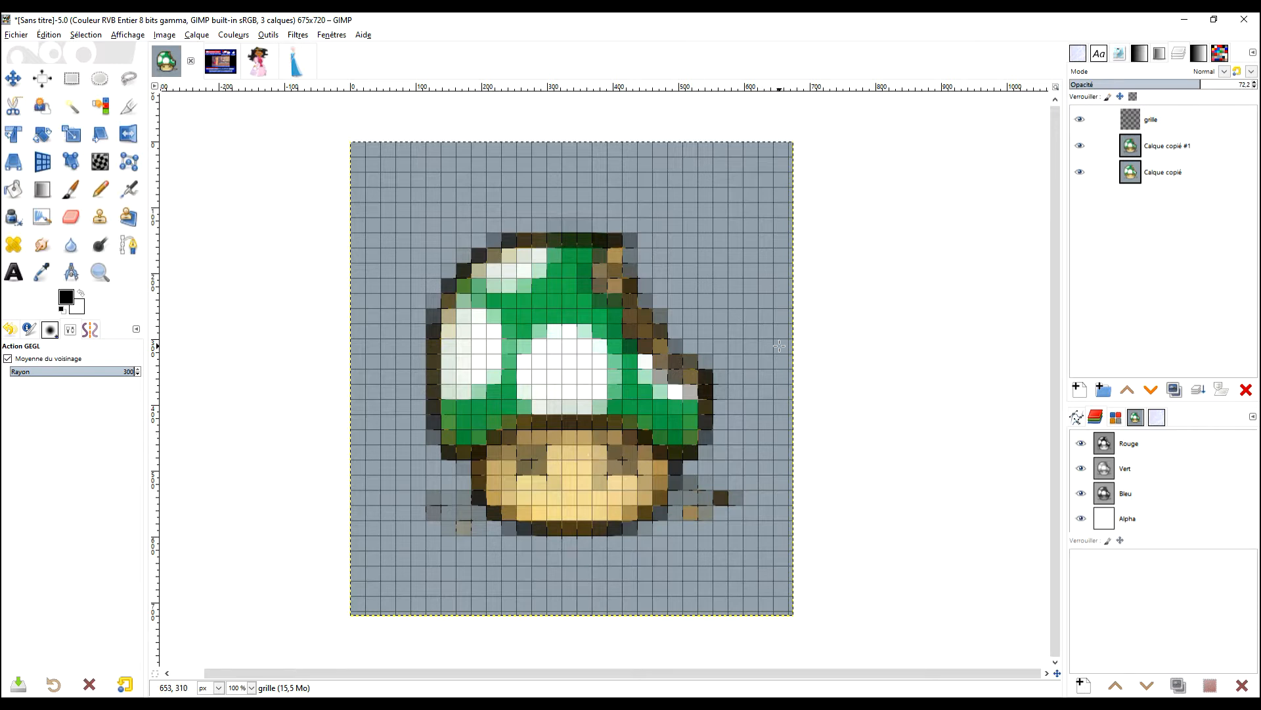
Move the original Calque copié layer to the top of the mushroom image and toggle its visibility to compare it with the pixelated version.
{"action": "left_click_drag", "start_coordinate": [1106, 172], "coordinate": [1075, 123]}
{"action": "left_click", "coordinate": [1077, 122]}
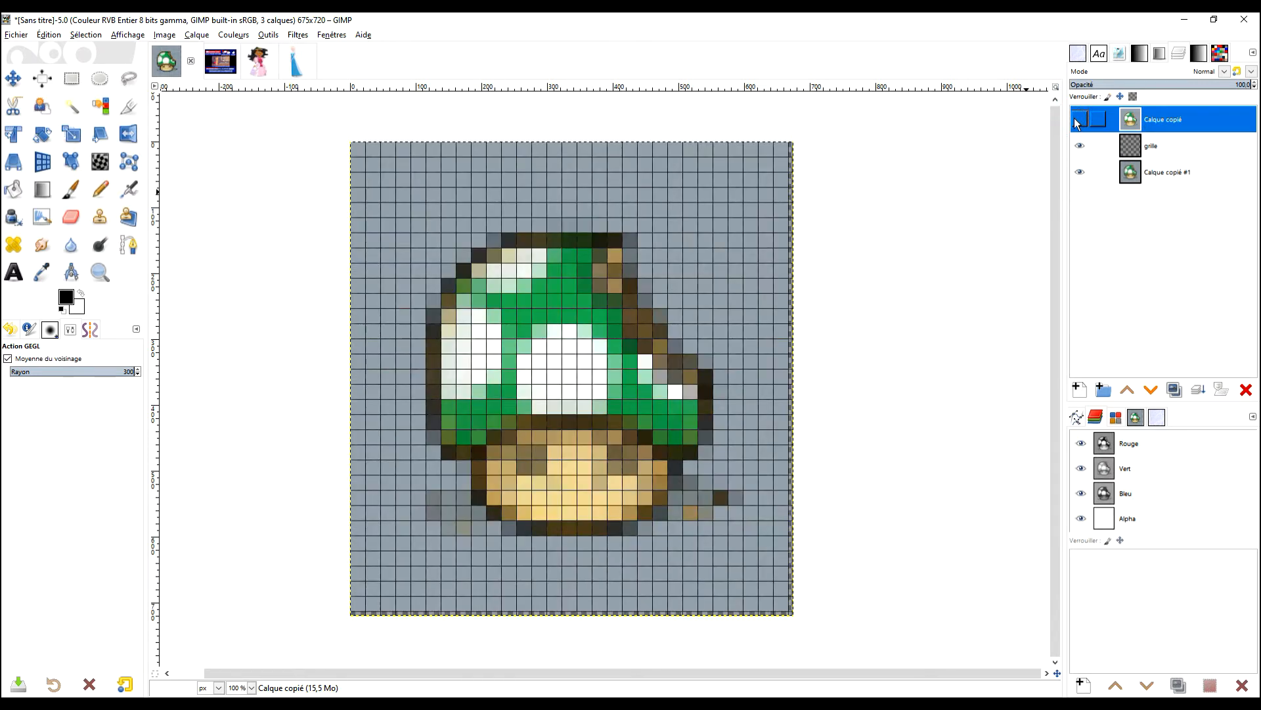
{"action": "left_click", "coordinate": [1077, 122]}
{"action": "left_click", "coordinate": [1077, 122]}
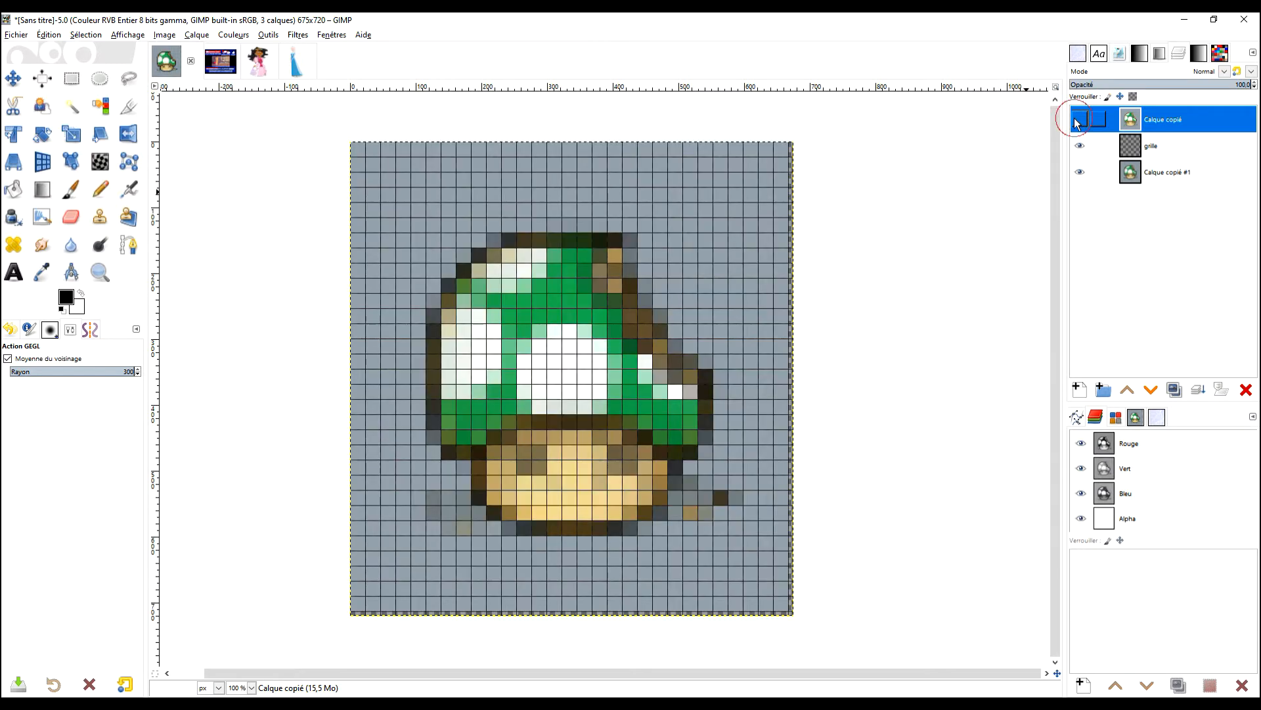
Switch to the princess image and show, then hide, the original princess-310948.png layer to compare it with the pixel grid version.
{"action": "left_click", "coordinate": [256, 64]}
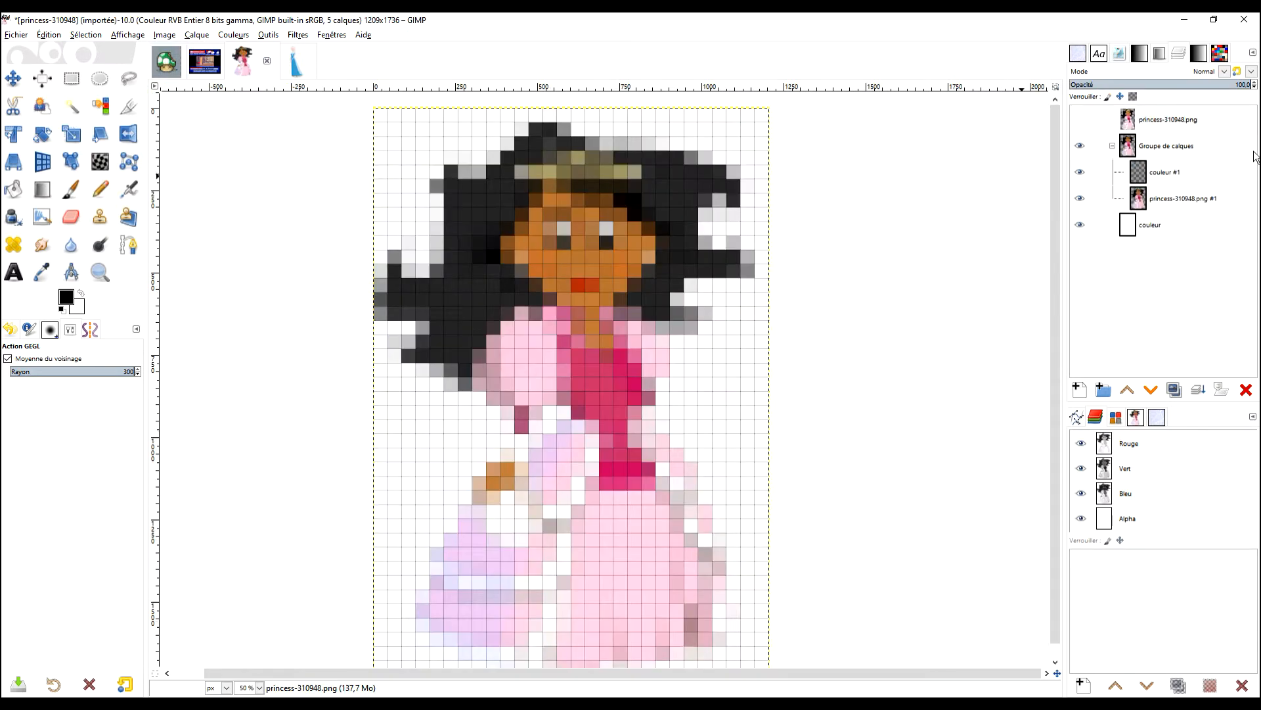
{"action": "left_click", "coordinate": [1077, 121]}
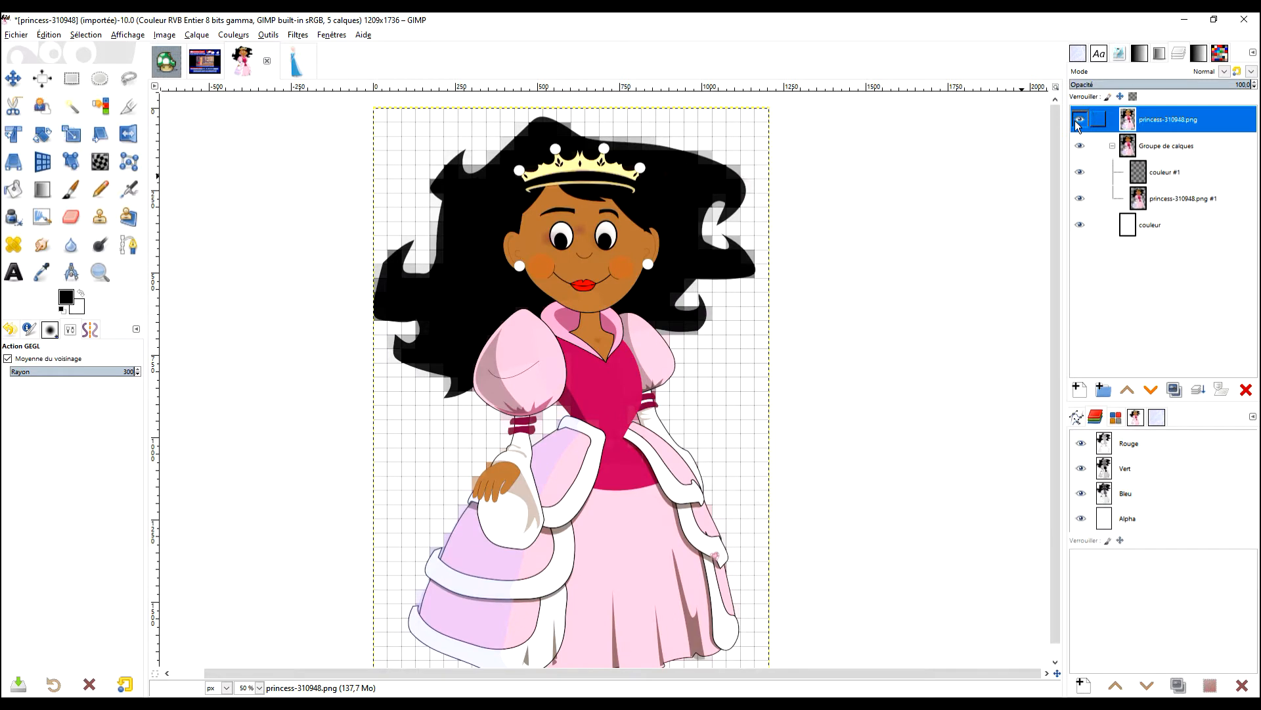
{"action": "left_click", "coordinate": [1078, 121]}
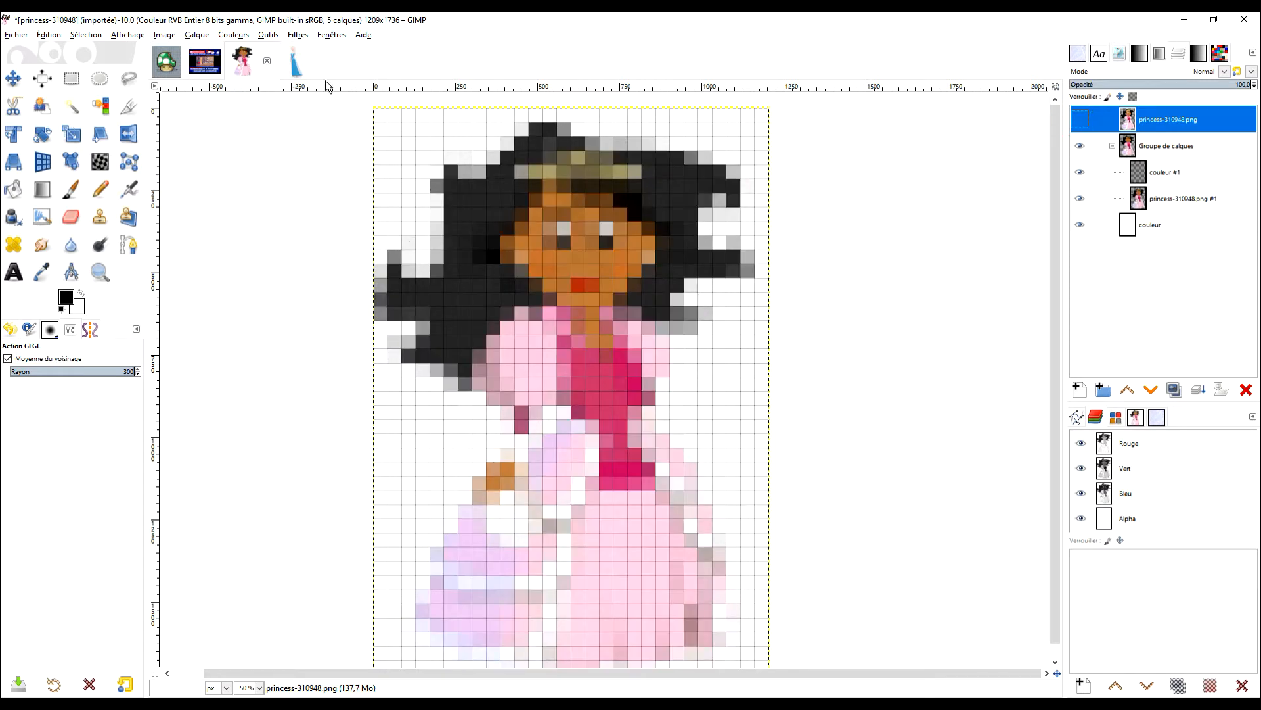
Switch to the frozen-2267127 image and toggle its original layer to compare it with the pixelated figure at different zoom levels.
{"action": "left_click", "coordinate": [297, 64]}
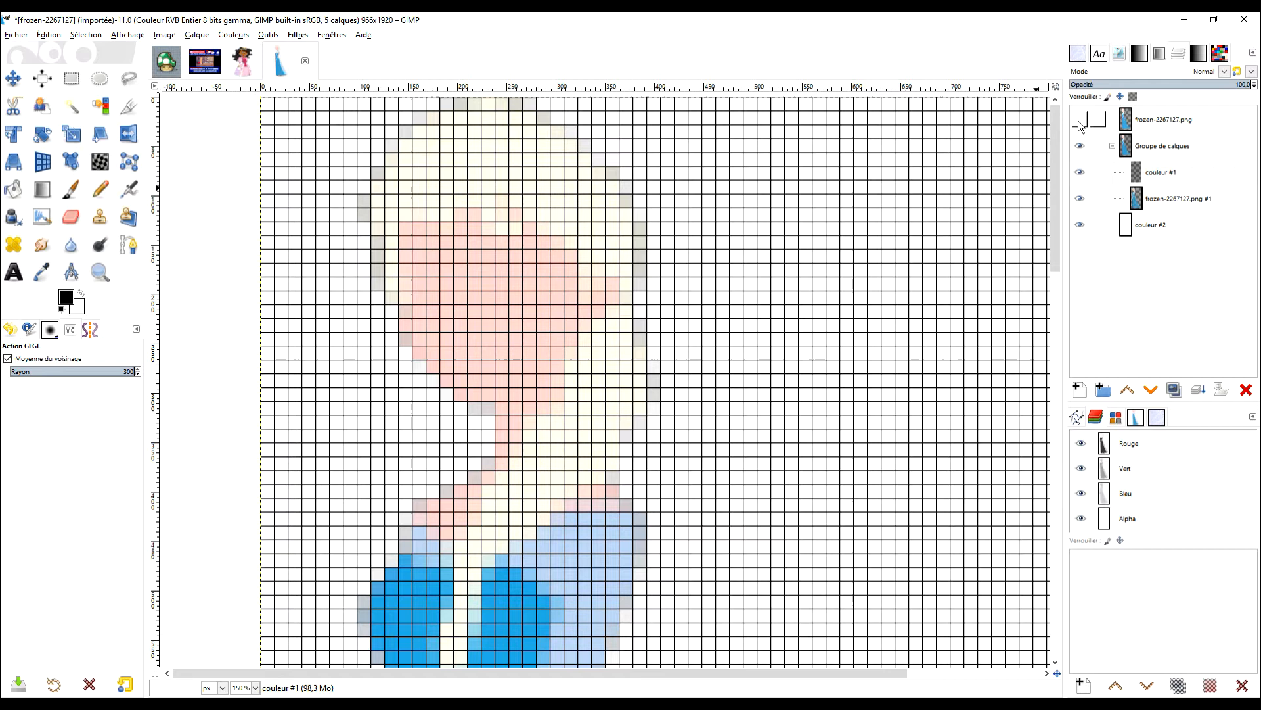
{"action": "left_click", "coordinate": [1080, 120]}
{"action": "left_click", "coordinate": [1080, 121]}
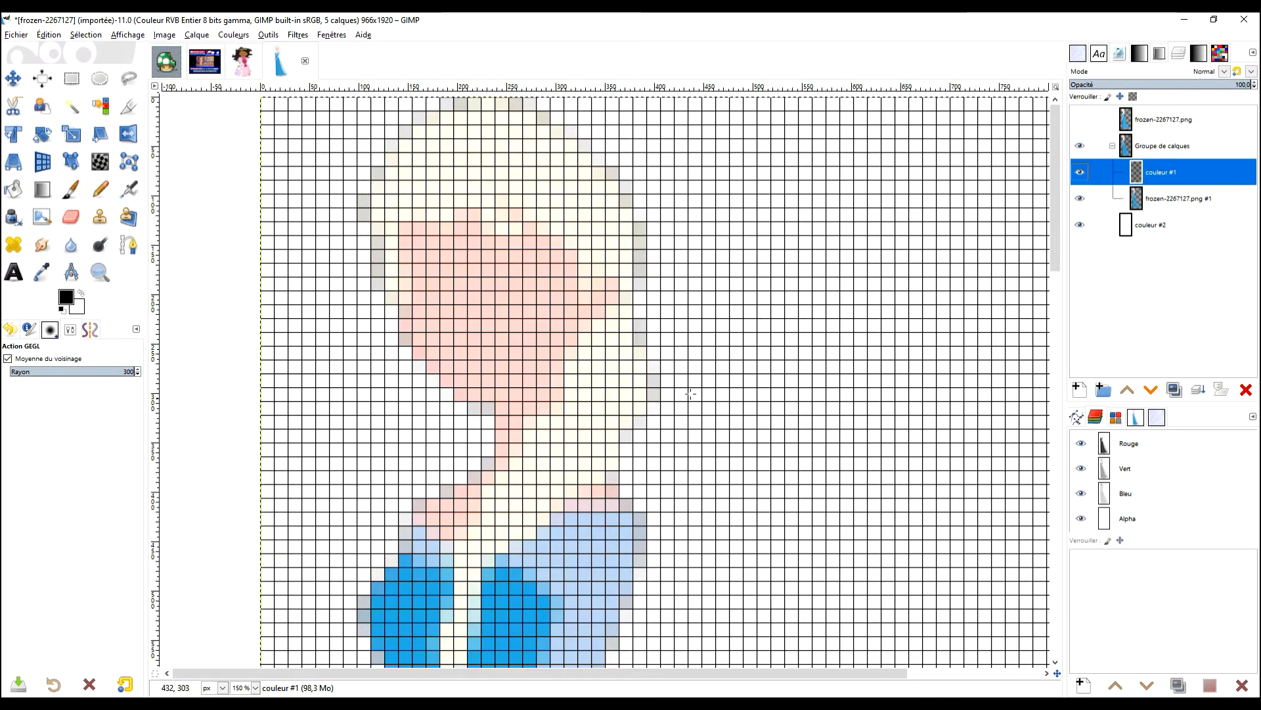
{"action": "scroll", "coordinate": [691, 393], "scroll_direction": "down", "scroll_amount": 1}
{"action": "left_click_drag", "start_coordinate": [724, 401], "coordinate": [661, 323]}
{"action": "left_click", "coordinate": [1079, 121]}
{"action": "left_click", "coordinate": [1079, 121]}
{"action": "left_click_drag", "start_coordinate": [711, 305], "coordinate": [690, 341]}
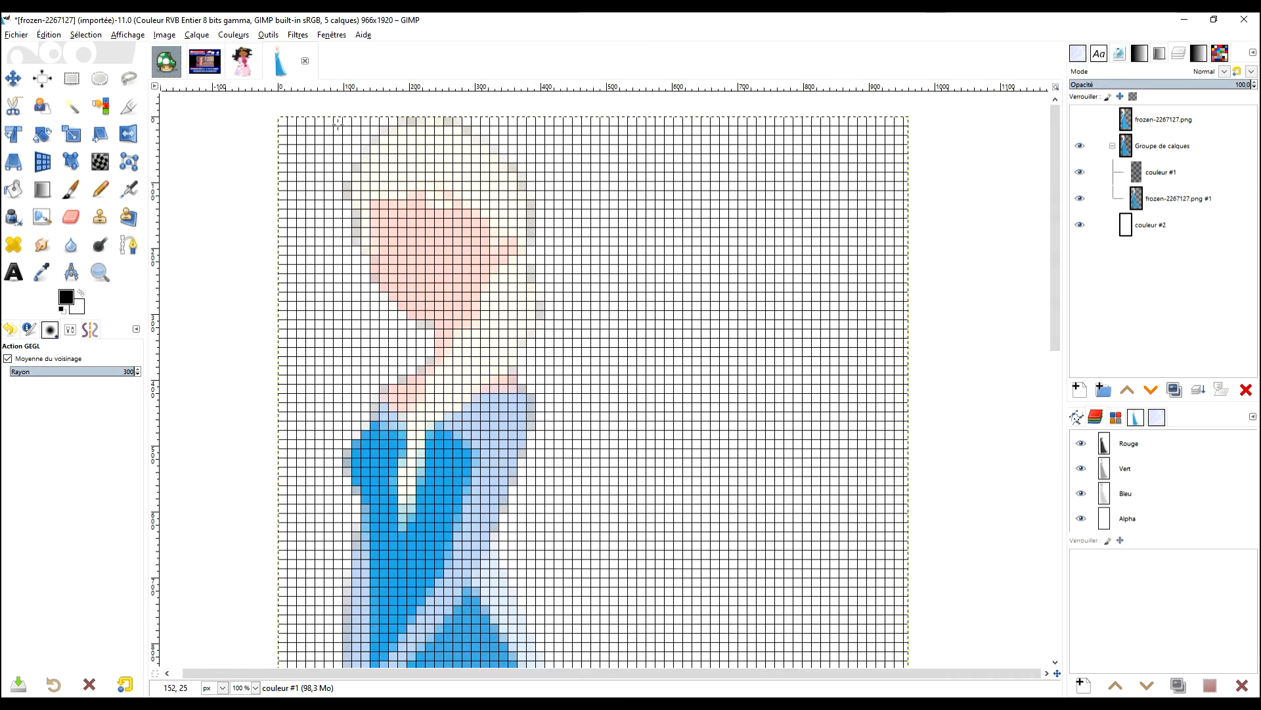
{"action": "left_click", "coordinate": [166, 63]}
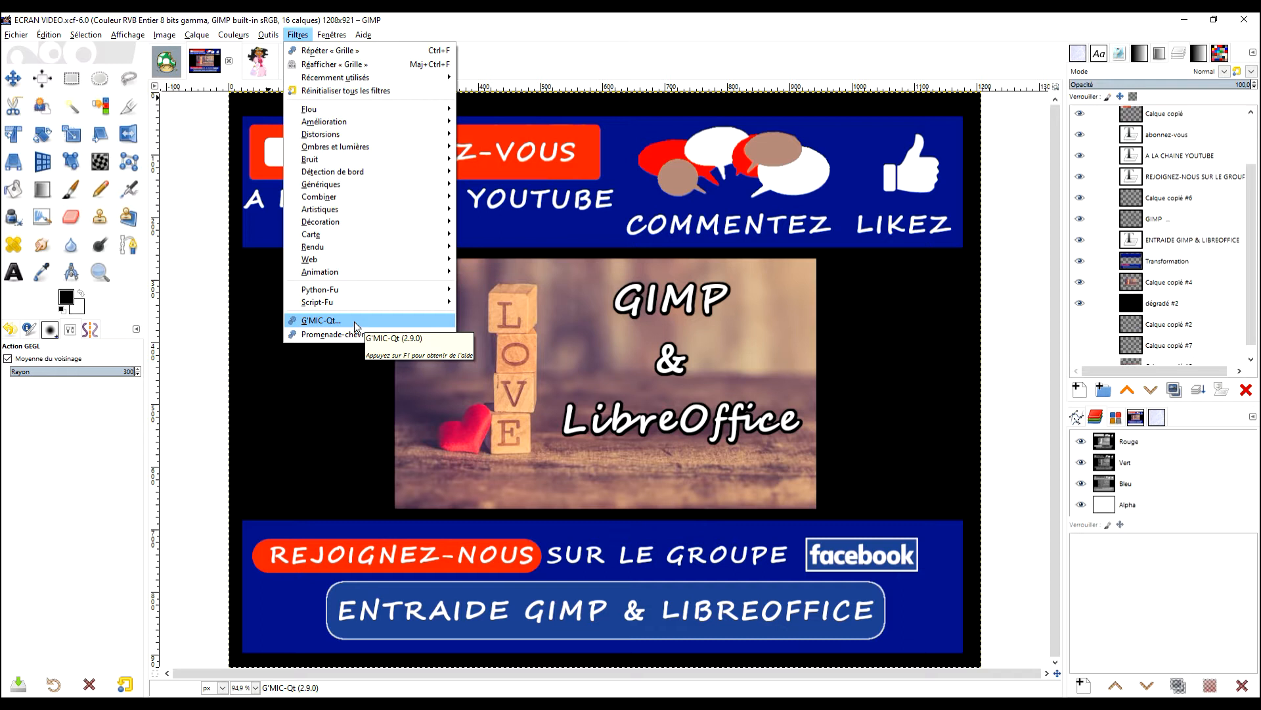
{"action": "left_click", "coordinate": [206, 293]}
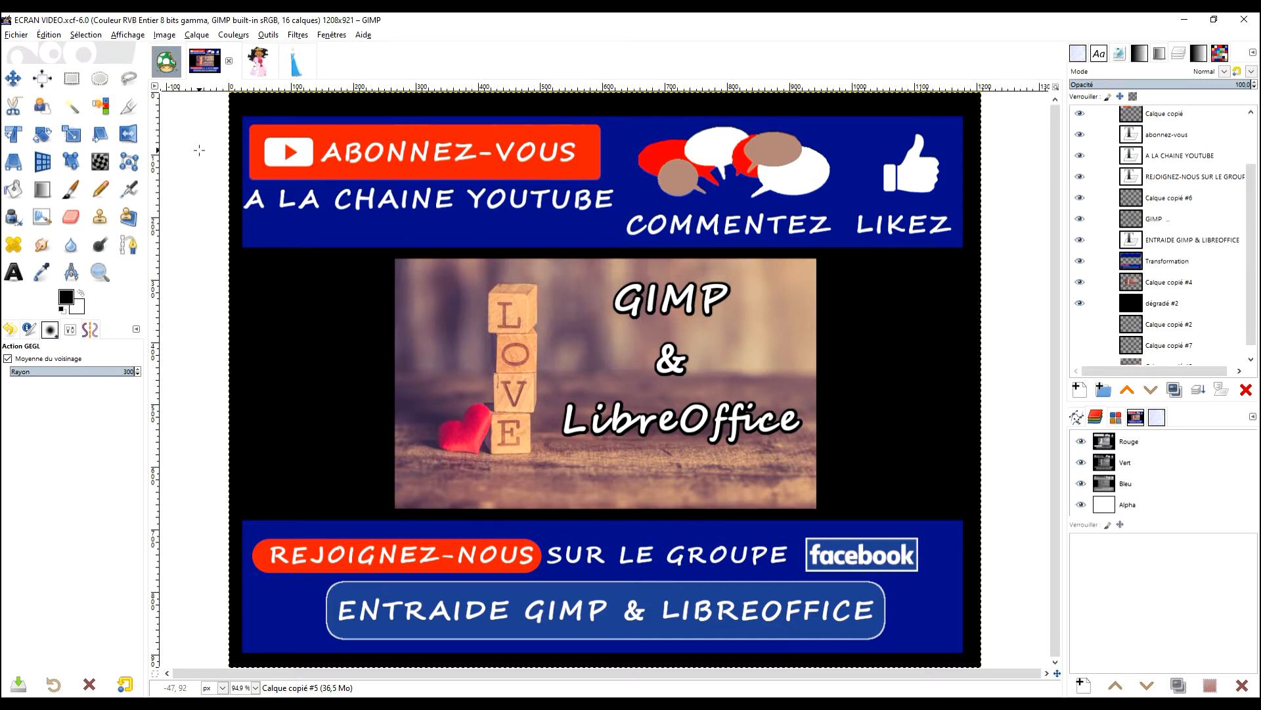
Return to the princess image and toggle the original layer and the layer group to compare the drawing with its gridded version.
{"action": "left_click", "coordinate": [255, 61]}
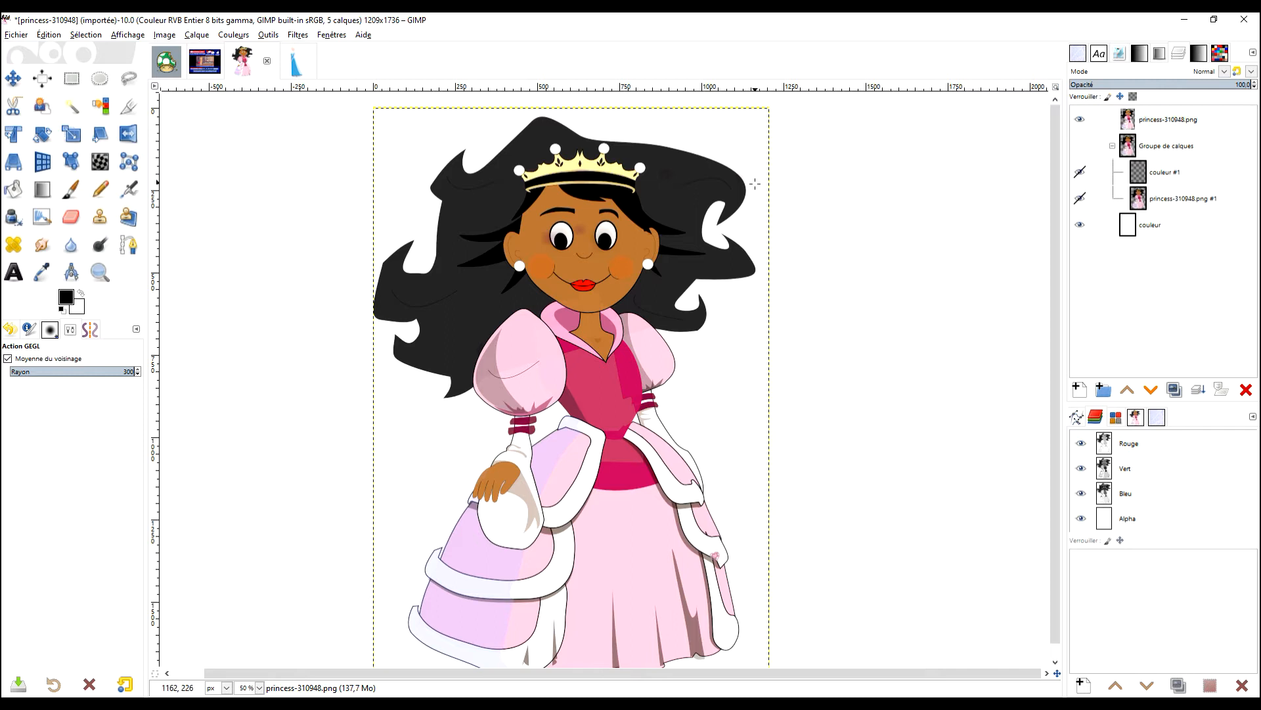
{"action": "left_click", "coordinate": [1080, 119]}
{"action": "left_click", "coordinate": [1078, 145]}
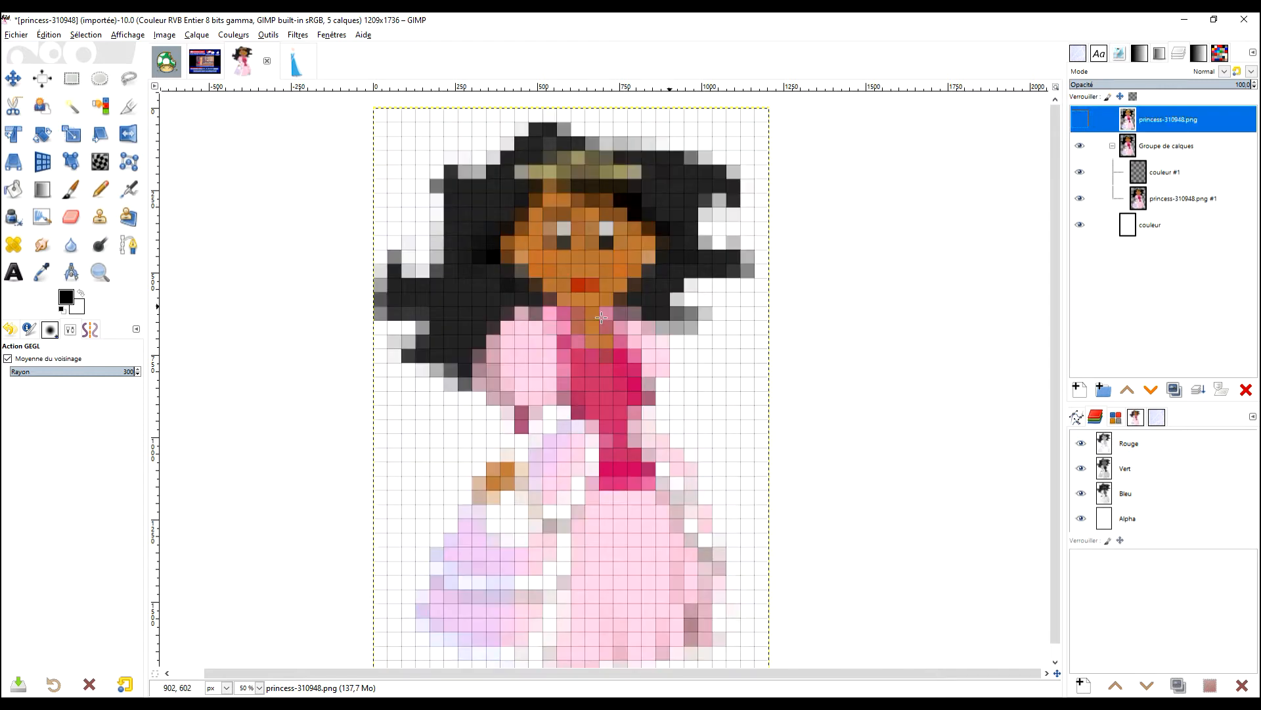
{"action": "left_click", "coordinate": [1079, 121]}
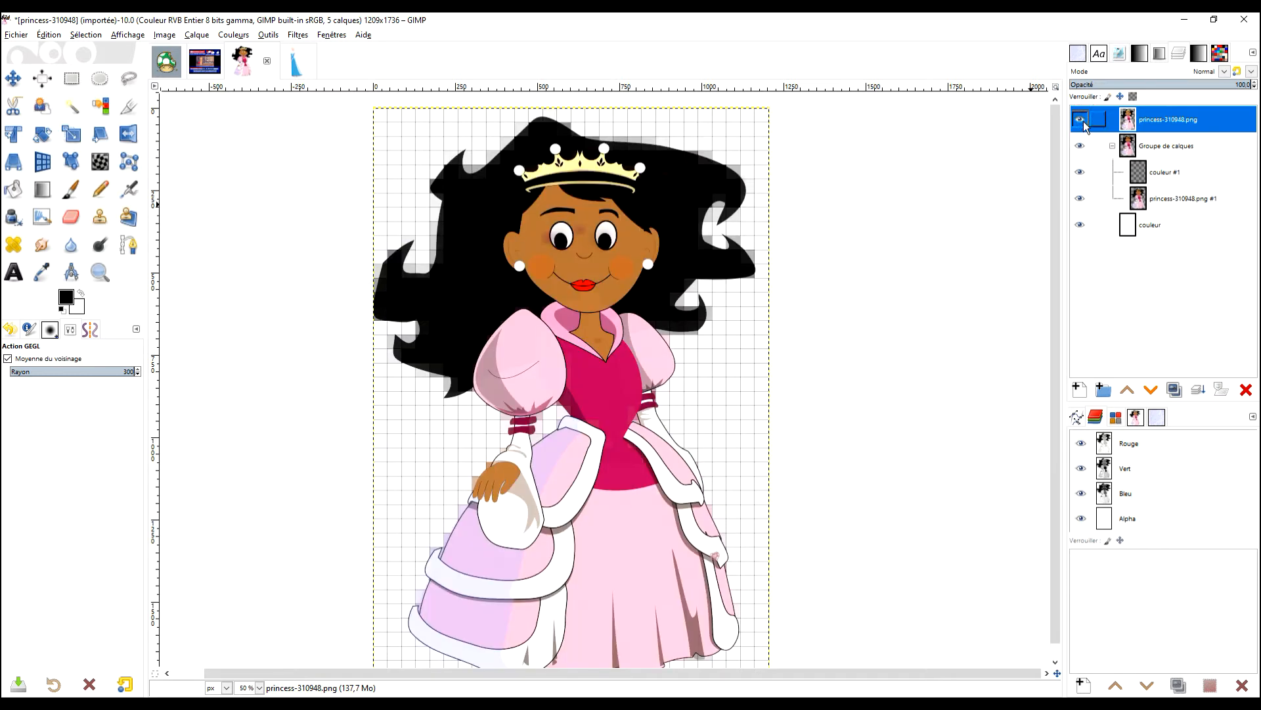
{"action": "left_click", "coordinate": [1080, 146]}
{"action": "left_click", "coordinate": [1080, 146]}
{"action": "left_click", "coordinate": [1079, 120]}
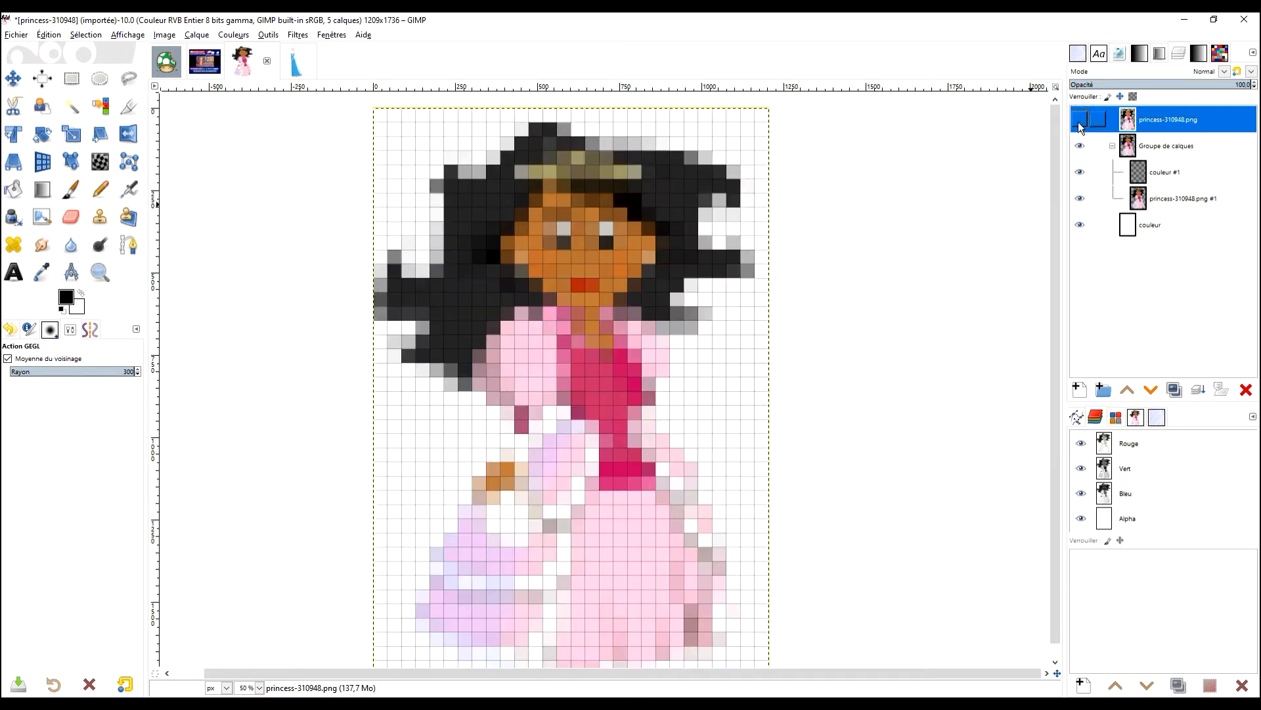
In the frozen-2267127 image, toggle the original layer and the layer group to compare the smooth figure with its gridded version.
{"action": "left_click", "coordinate": [297, 62]}
{"action": "left_click", "coordinate": [1080, 145]}
{"action": "left_click", "coordinate": [1080, 119]}
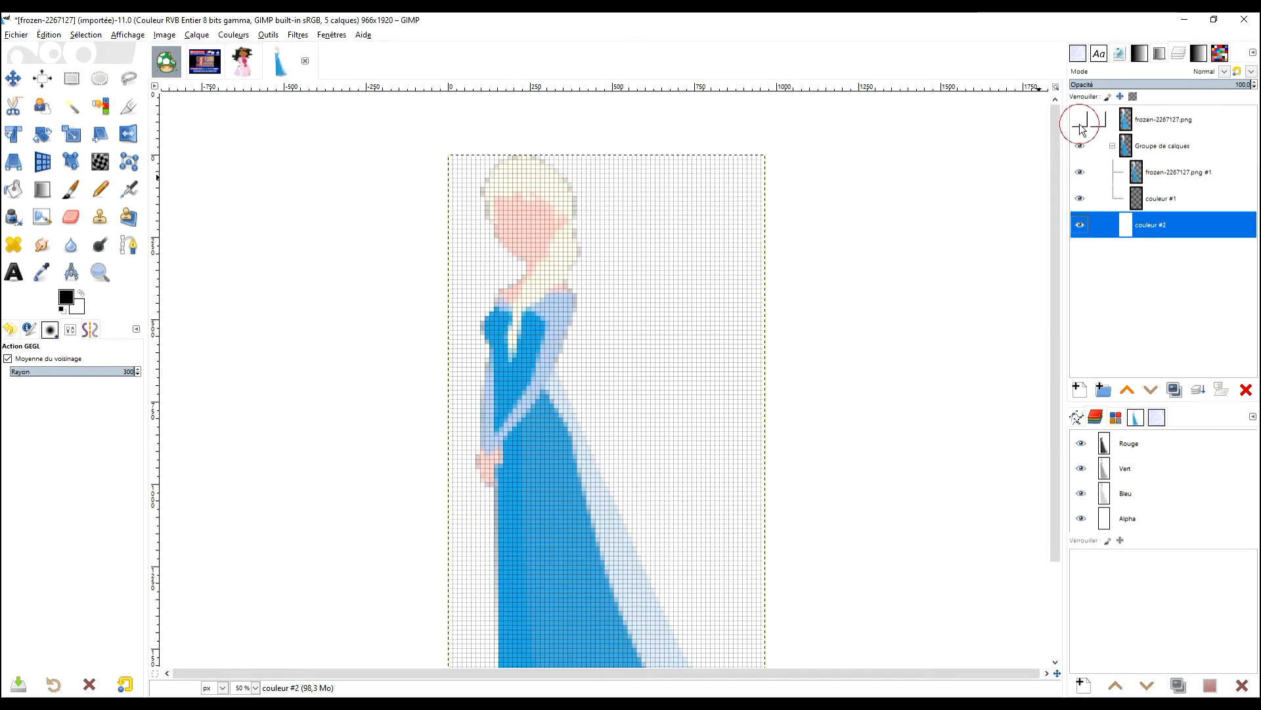
{"action": "scroll", "coordinate": [531, 298], "scroll_direction": "up", "scroll_amount": 3}
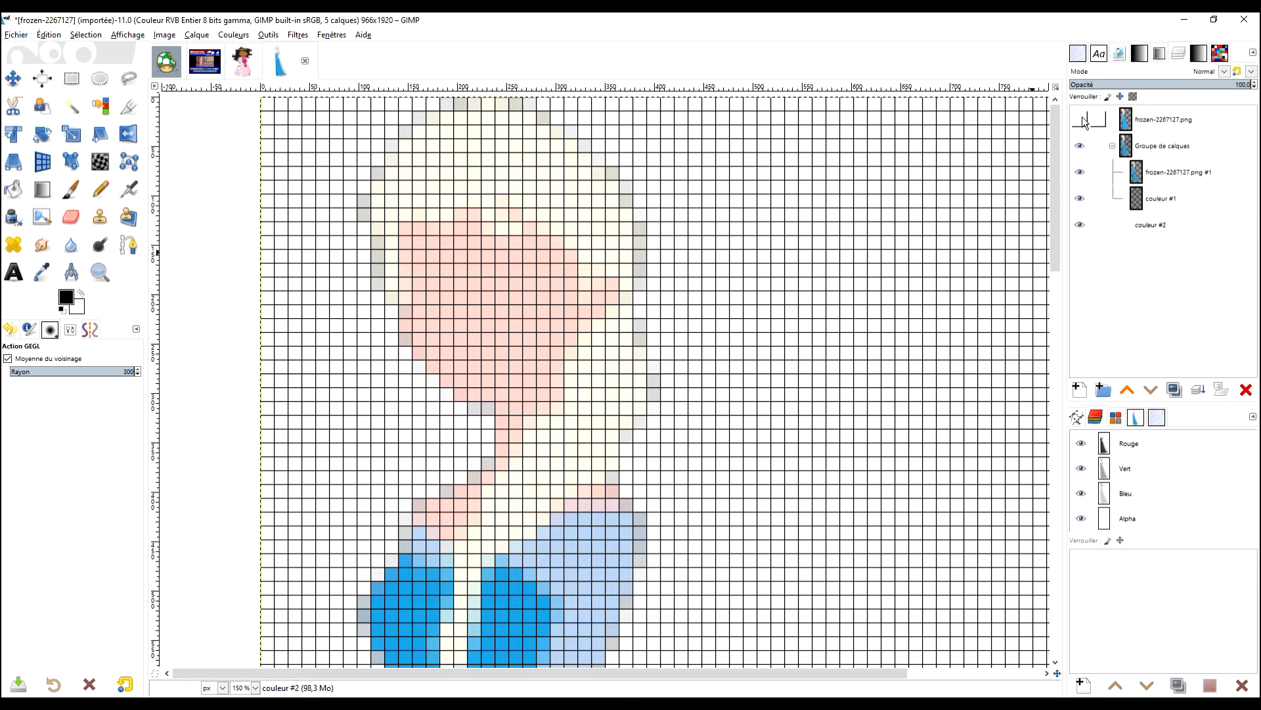
{"action": "left_click", "coordinate": [1083, 138]}
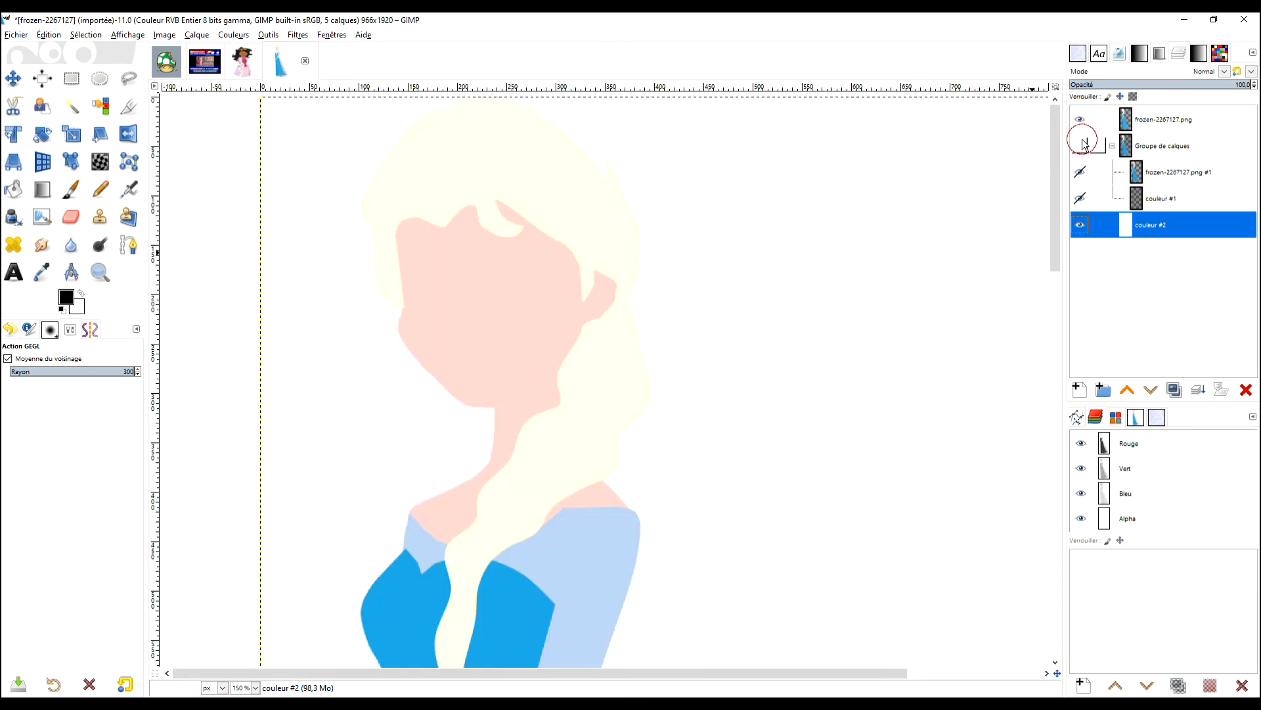
{"action": "left_click", "coordinate": [1081, 121]}
{"action": "left_click", "coordinate": [1081, 121]}
{"action": "left_click", "coordinate": [1081, 146]}
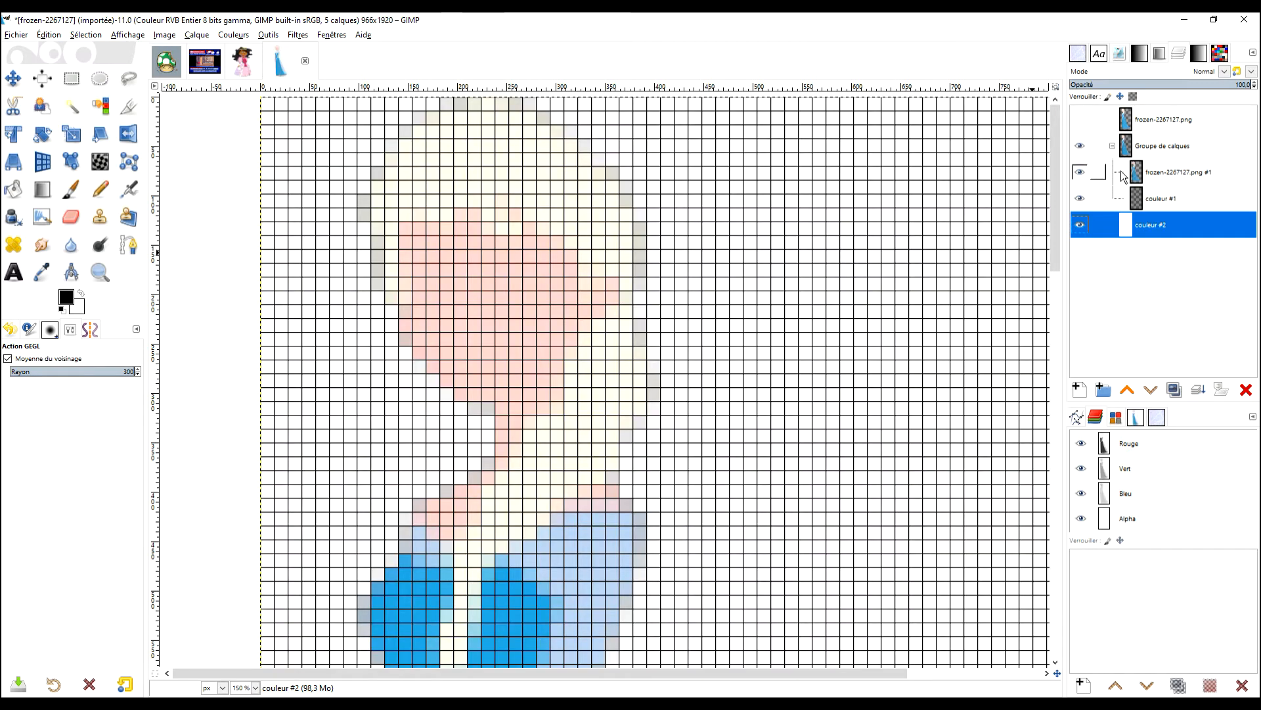
Move the couleur #1 grid layer above frozen-2267127.png #1 inside the layer group.
{"action": "left_click", "coordinate": [1083, 173]}
{"action": "left_click", "coordinate": [1083, 174]}
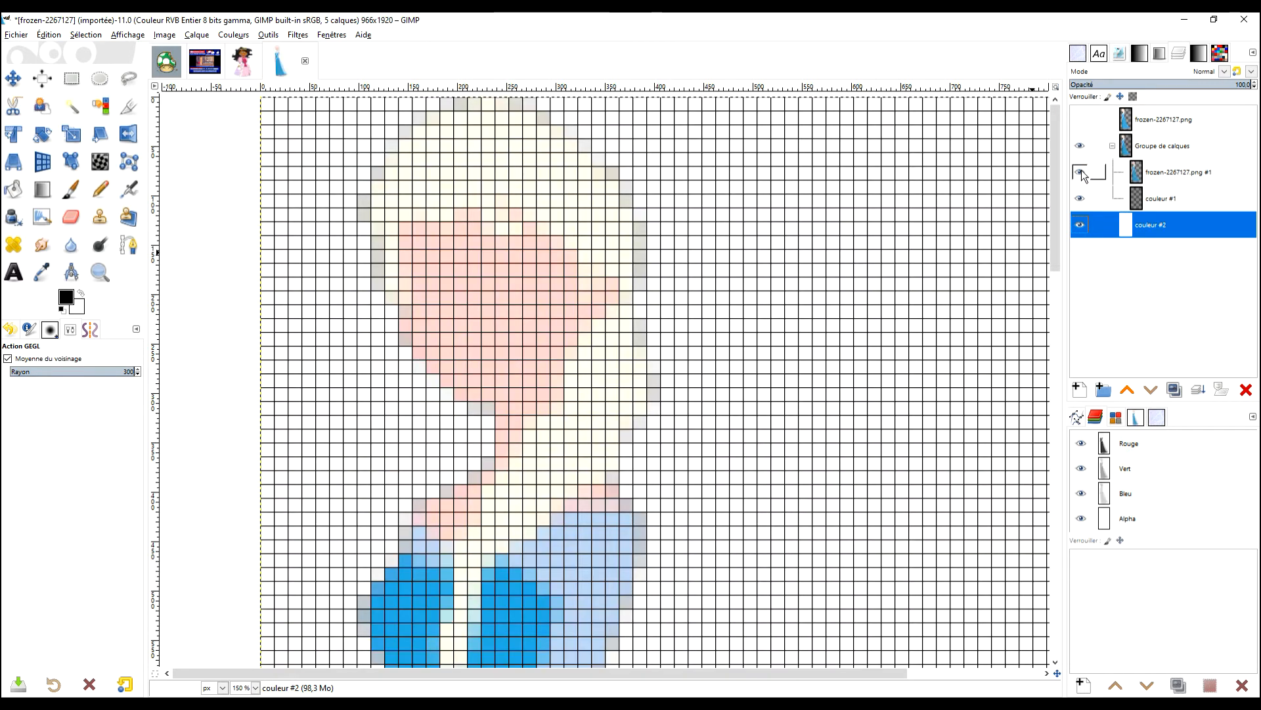
{"action": "left_click", "coordinate": [1140, 174]}
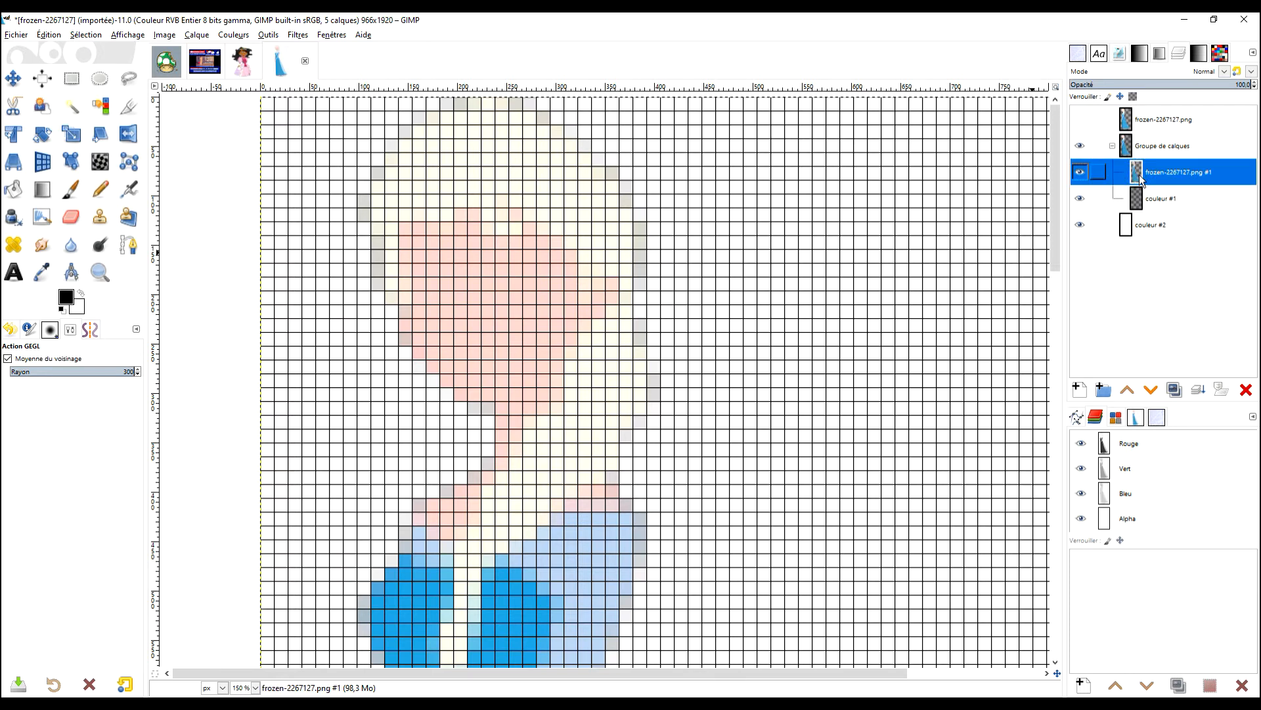
{"action": "left_click", "coordinate": [1079, 172]}
{"action": "left_click_drag", "start_coordinate": [1133, 197], "coordinate": [1143, 171]}
Toggle the visibility of the couleur #1 grid and frozen-2267127.png #1 layers to examine each one separately.
{"action": "left_click", "coordinate": [1080, 174]}
{"action": "left_click", "coordinate": [1080, 174]}
{"action": "left_click", "coordinate": [1079, 172]}
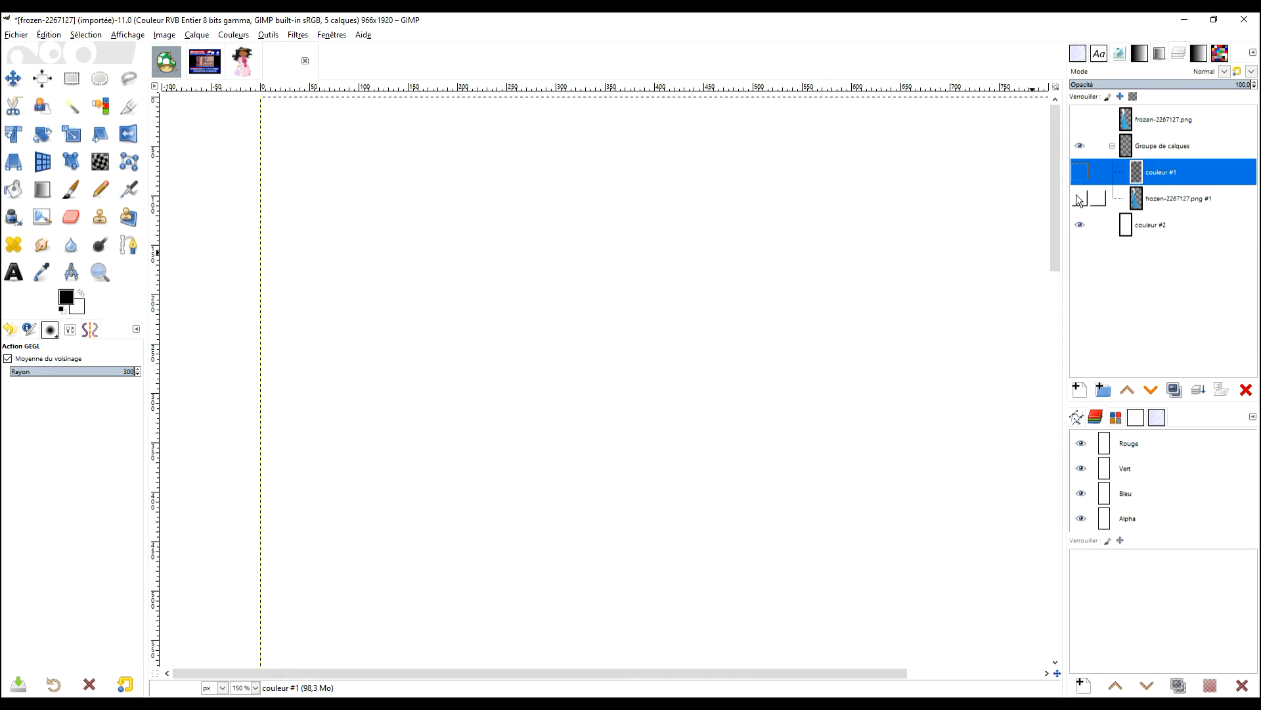
{"action": "left_click", "coordinate": [1080, 198]}
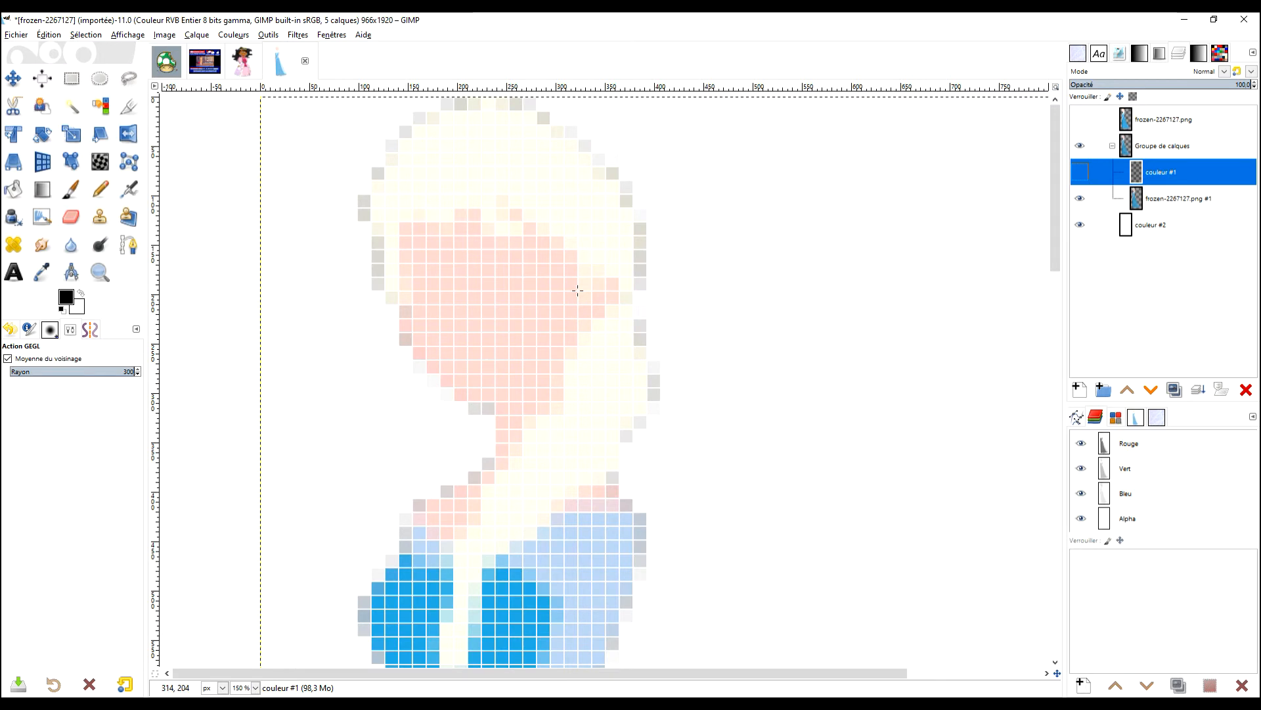
{"action": "left_click", "coordinate": [1080, 172]}
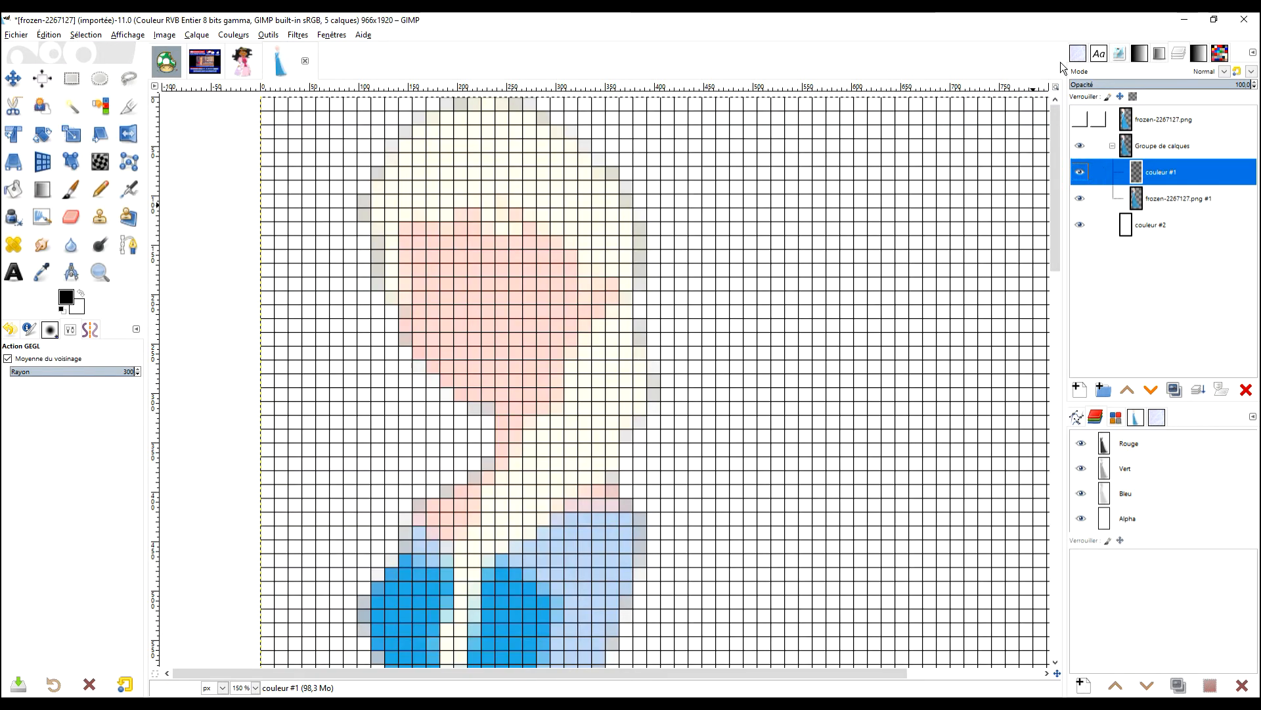
Switch to the mushroom image, launch the G'MIC-Qt filter, search for "grid" and choose Grid [Cartesian].
{"action": "left_click", "coordinate": [168, 63]}
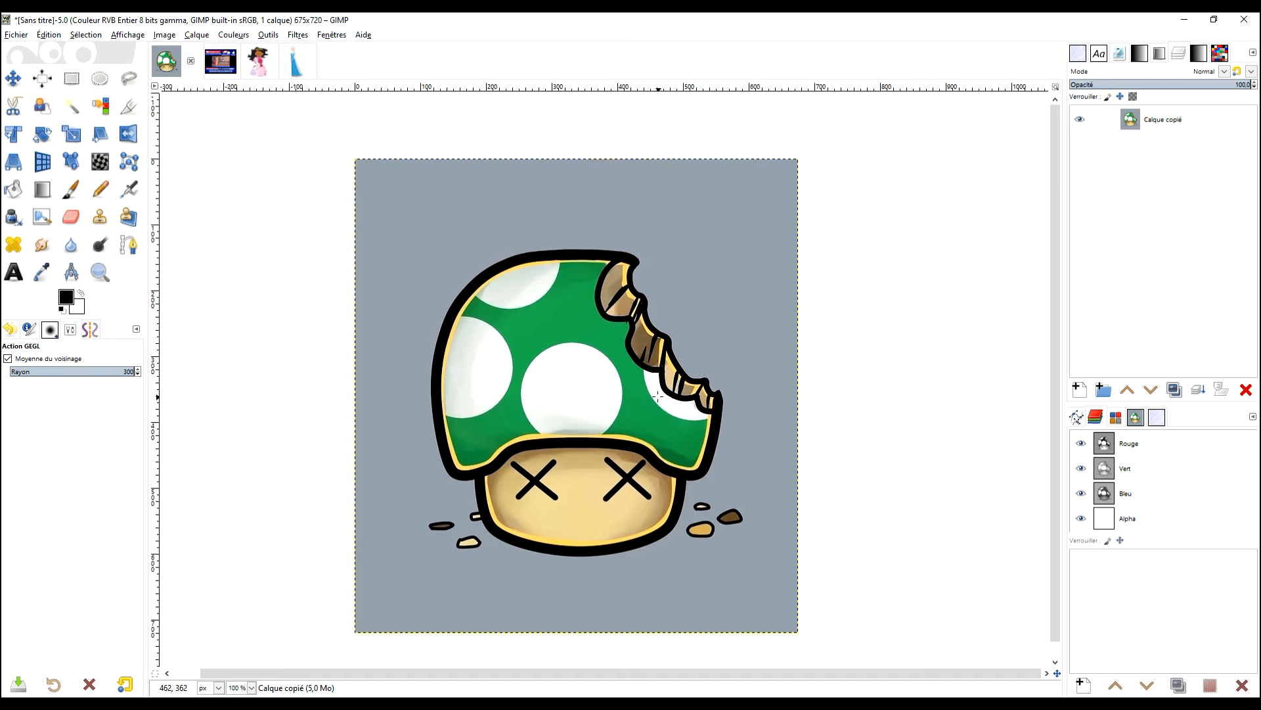
{"action": "left_click", "coordinate": [300, 36]}
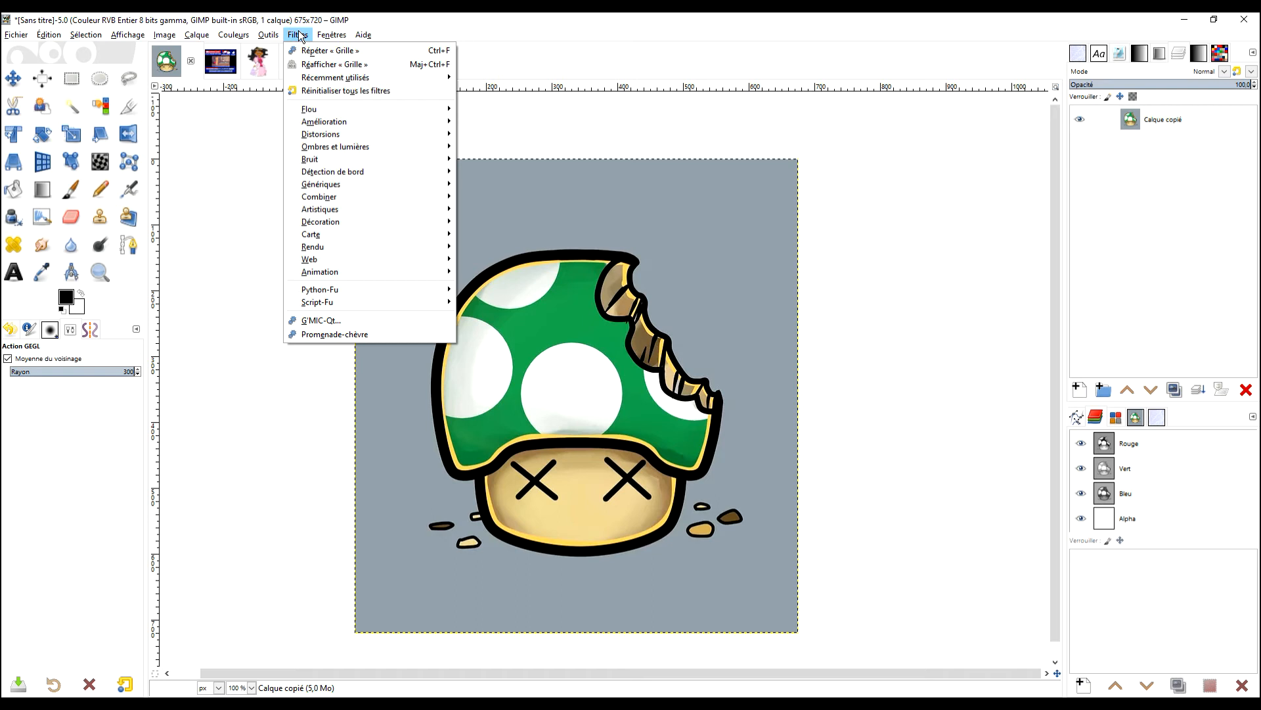
{"action": "left_click", "coordinate": [378, 320]}
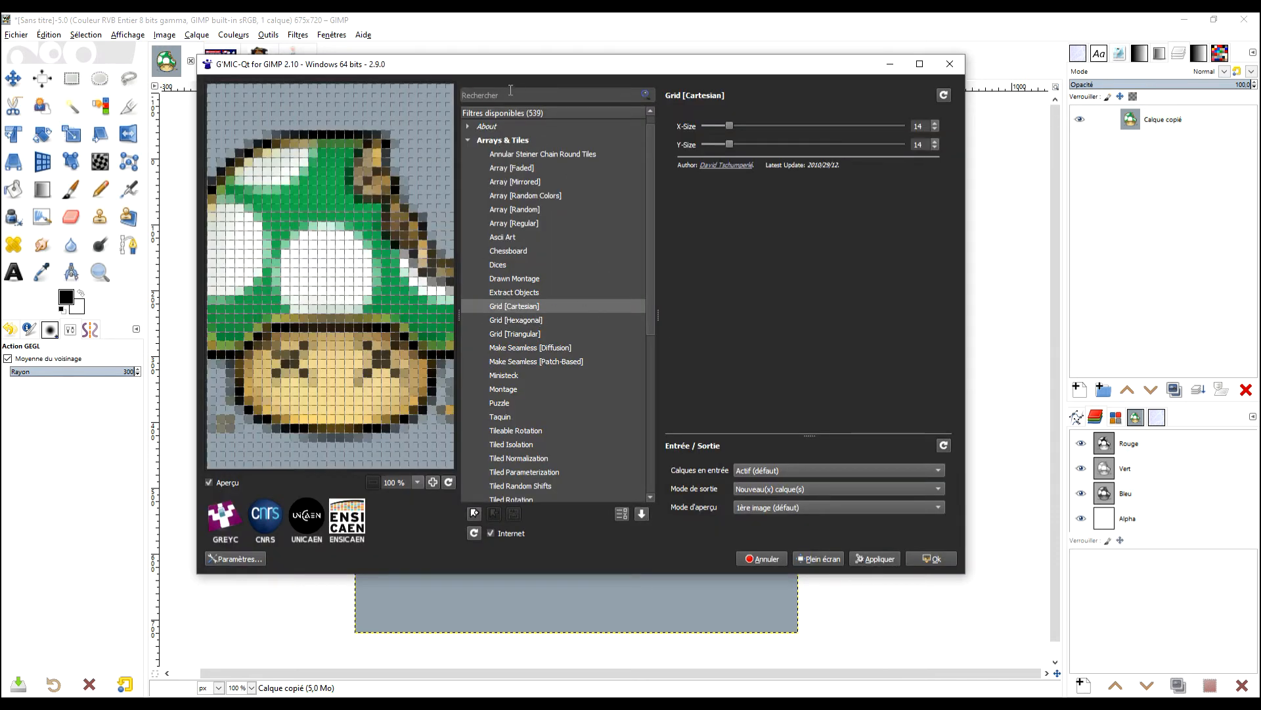
{"action": "type", "text": "grid"}
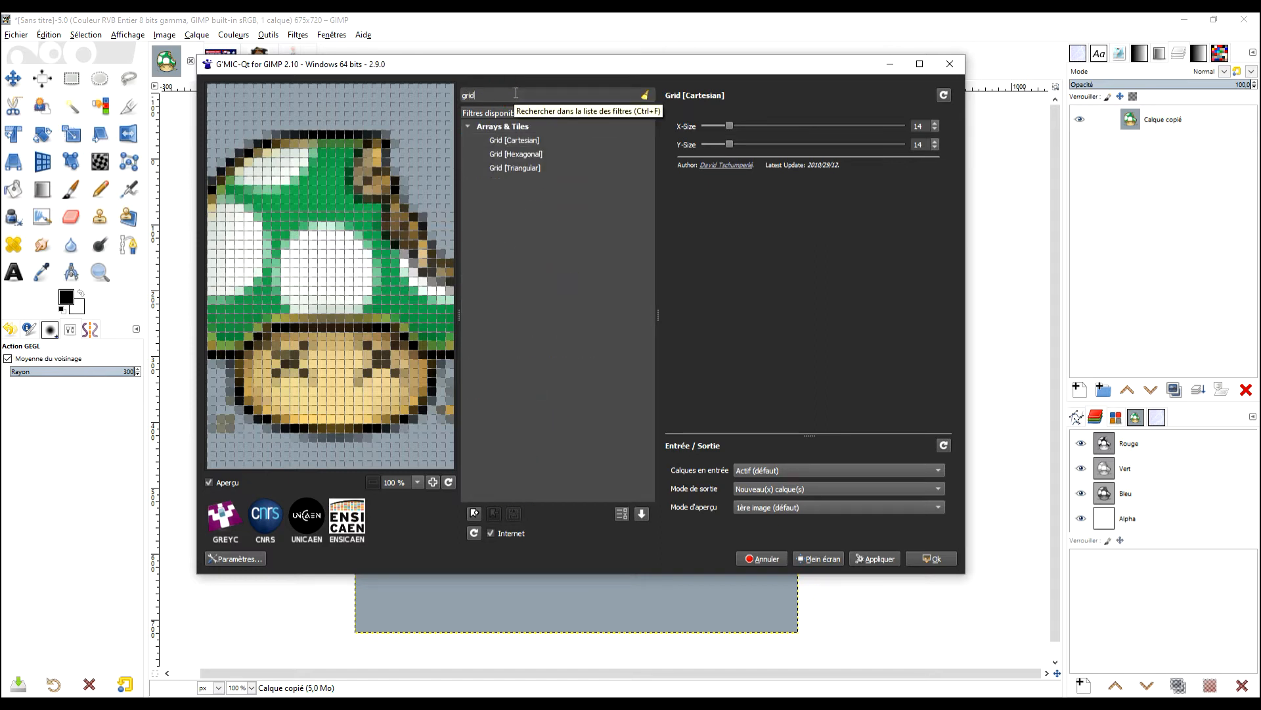
{"action": "left_click", "coordinate": [506, 142]}
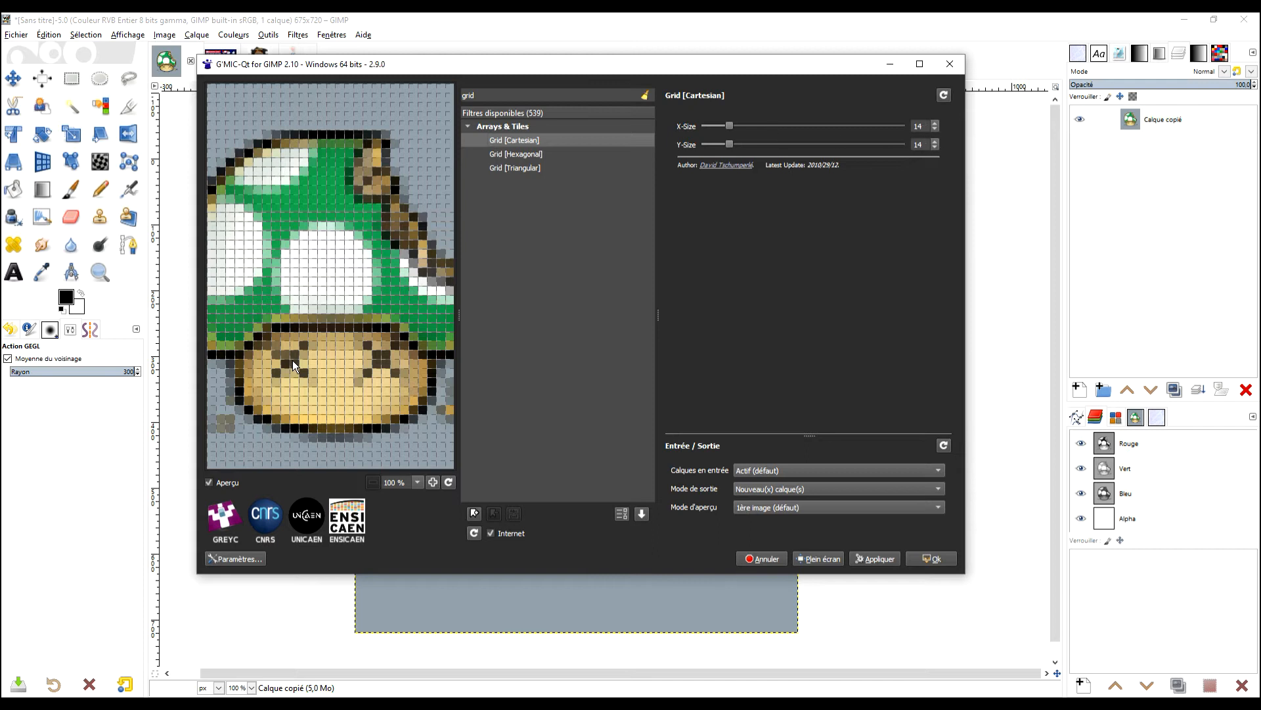
Set the Cartesian grid's X-Size and Y-Size to 23 and apply the filter to the mushroom image.
{"action": "mouse_move", "coordinate": [731, 127]}
{"action": "left_mouse_down"}
{"action": "mouse_move", "coordinate": [719, 126]}
{"action": "mouse_move", "coordinate": [720, 147]}
{"action": "mouse_move", "coordinate": [747, 146]}
{"action": "mouse_move", "coordinate": [746, 127]}
{"action": "mouse_move", "coordinate": [740, 147]}
{"action": "left_mouse_up"}
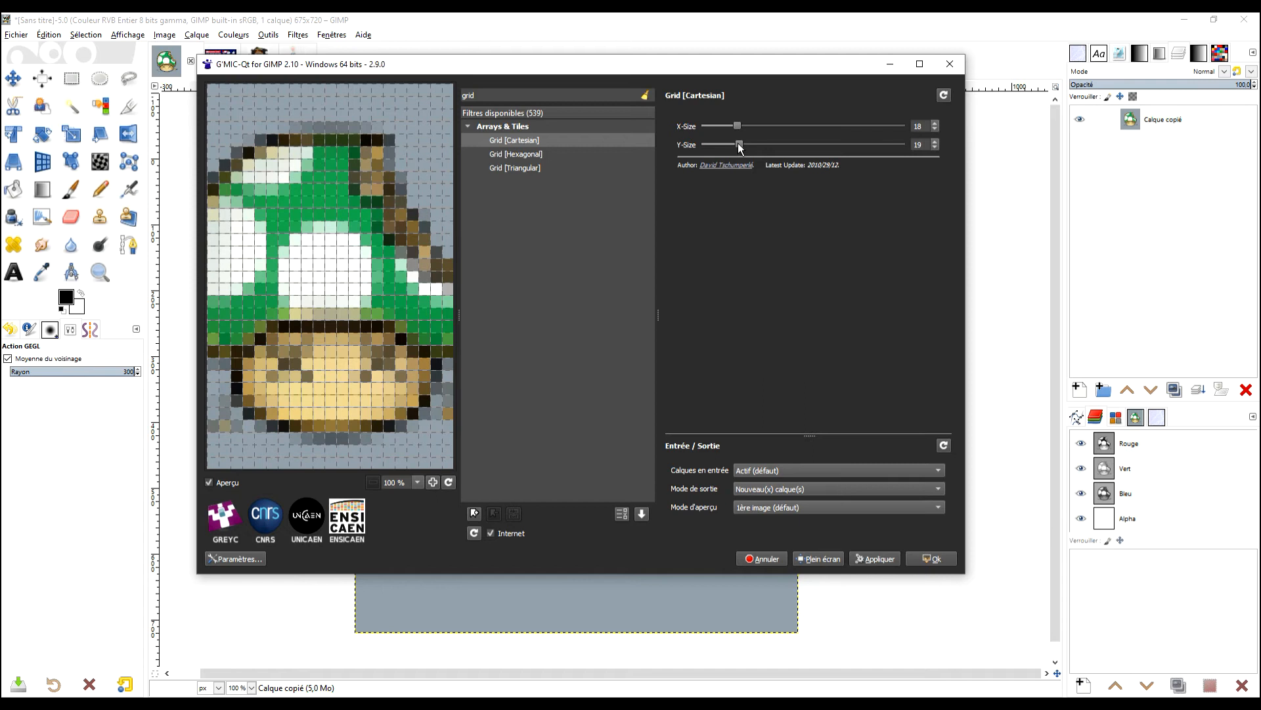
{"action": "mouse_move", "coordinate": [740, 147]}
{"action": "left_mouse_down"}
{"action": "mouse_move", "coordinate": [797, 145]}
{"action": "mouse_move", "coordinate": [779, 128]}
{"action": "mouse_move", "coordinate": [798, 128]}
{"action": "mouse_move", "coordinate": [763, 126]}
{"action": "mouse_move", "coordinate": [768, 146]}
{"action": "mouse_move", "coordinate": [745, 147]}
{"action": "mouse_move", "coordinate": [744, 127]}
{"action": "left_mouse_up"}
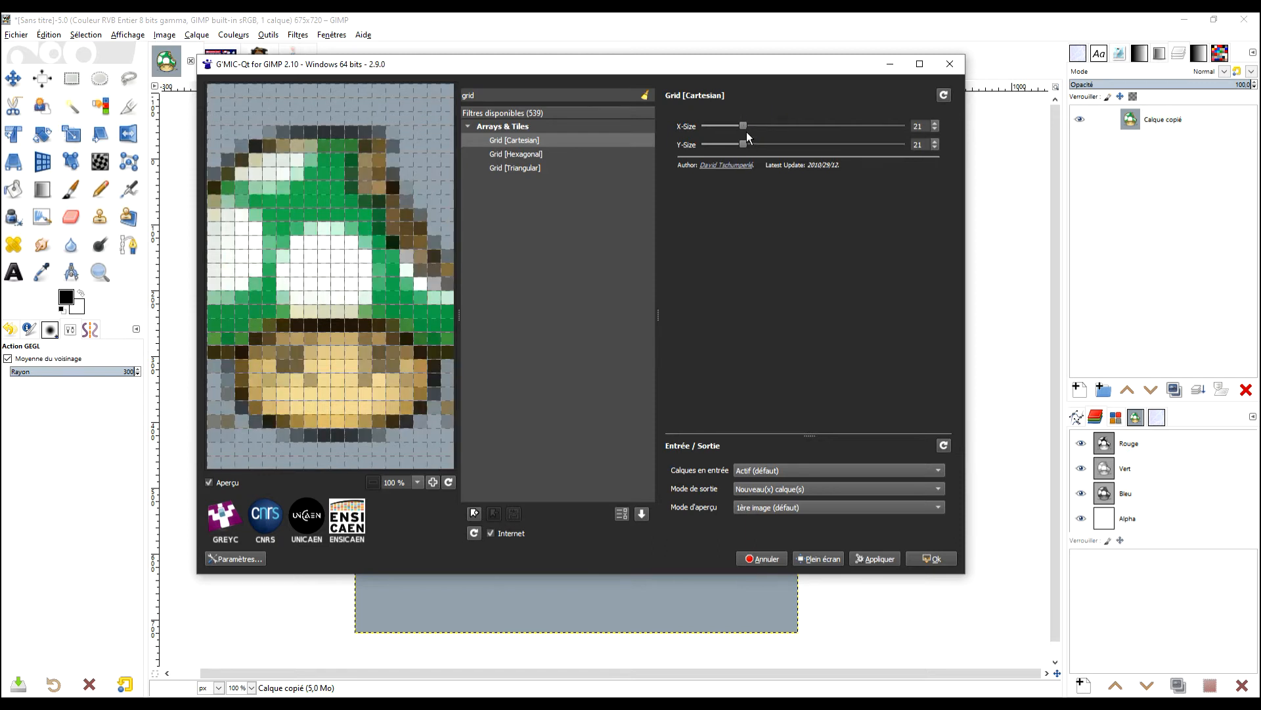
{"action": "mouse_move", "coordinate": [744, 126]}
{"action": "left_mouse_down"}
{"action": "mouse_move", "coordinate": [736, 145]}
{"action": "mouse_move", "coordinate": [743, 127]}
{"action": "left_mouse_up"}
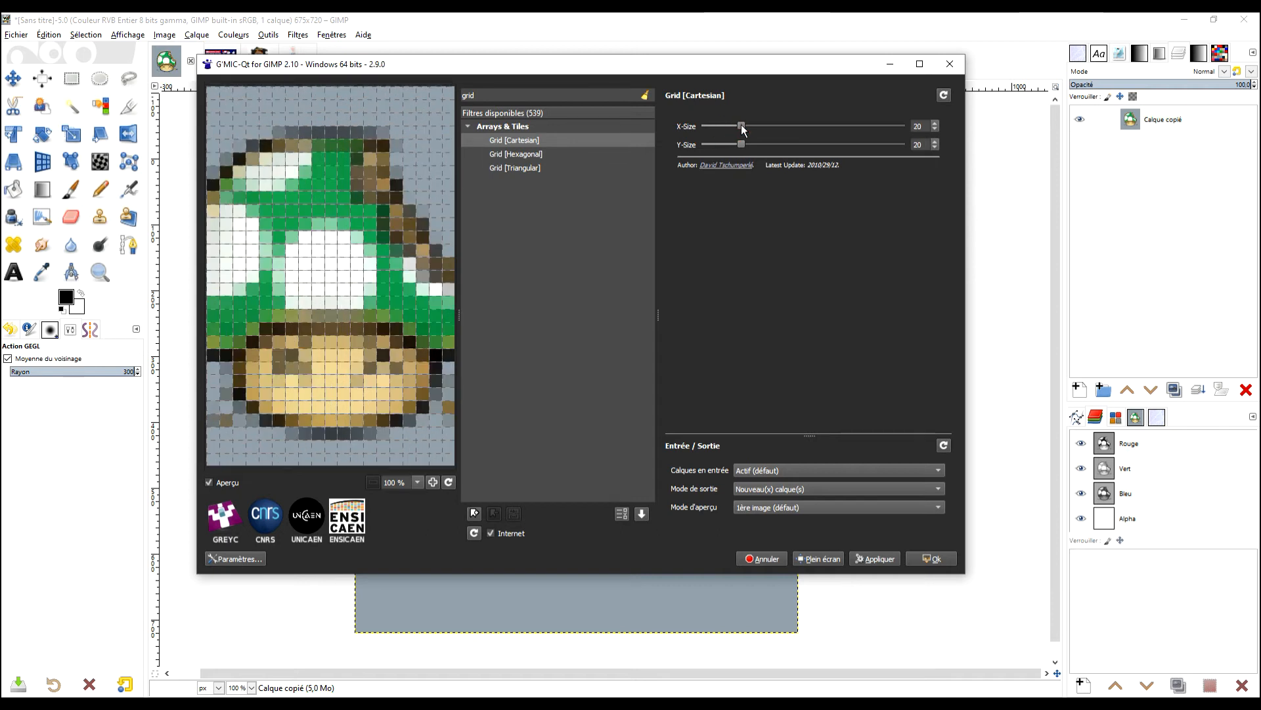
{"action": "mouse_move", "coordinate": [338, 268]}
{"action": "left_mouse_down"}
{"action": "mouse_move", "coordinate": [439, 261]}
{"action": "mouse_move", "coordinate": [360, 278]}
{"action": "left_mouse_up"}
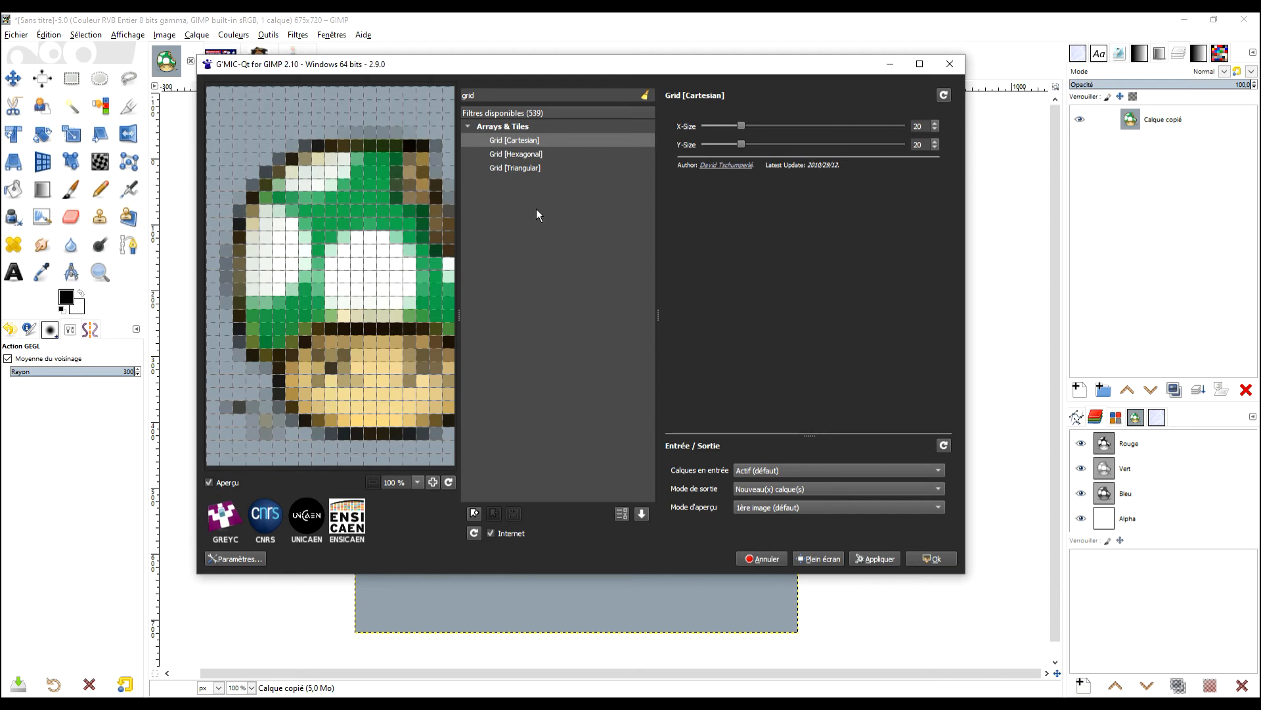
{"action": "mouse_move", "coordinate": [743, 142]}
{"action": "left_mouse_down"}
{"action": "mouse_move", "coordinate": [743, 125]}
{"action": "mouse_move", "coordinate": [747, 146]}
{"action": "left_mouse_up"}
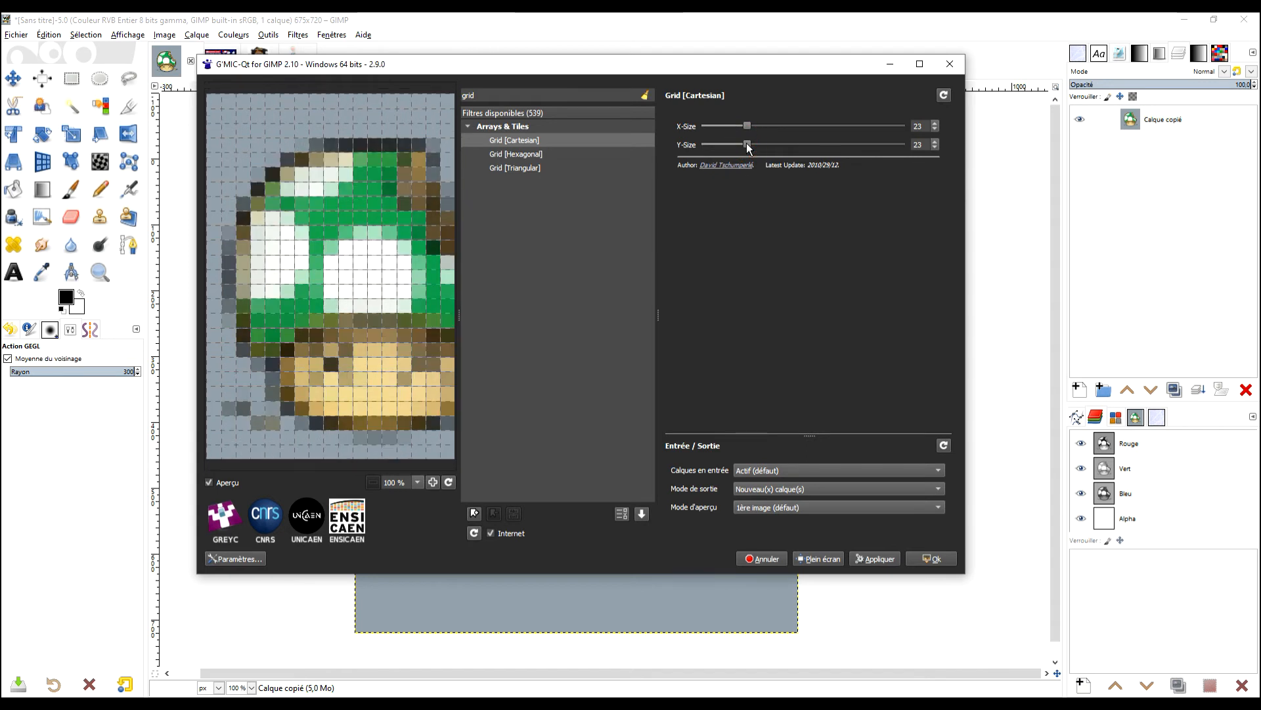
{"action": "left_click_drag", "start_coordinate": [386, 292], "coordinate": [366, 272]}
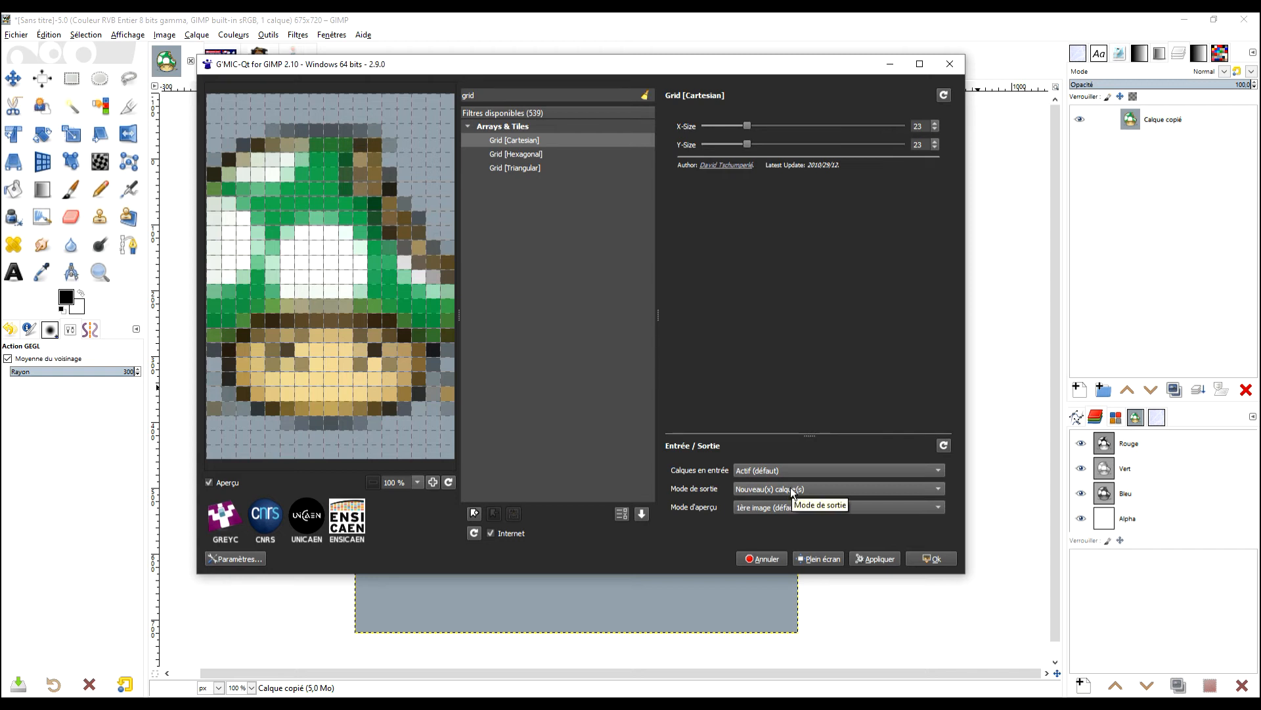
{"action": "left_click", "coordinate": [929, 559]}
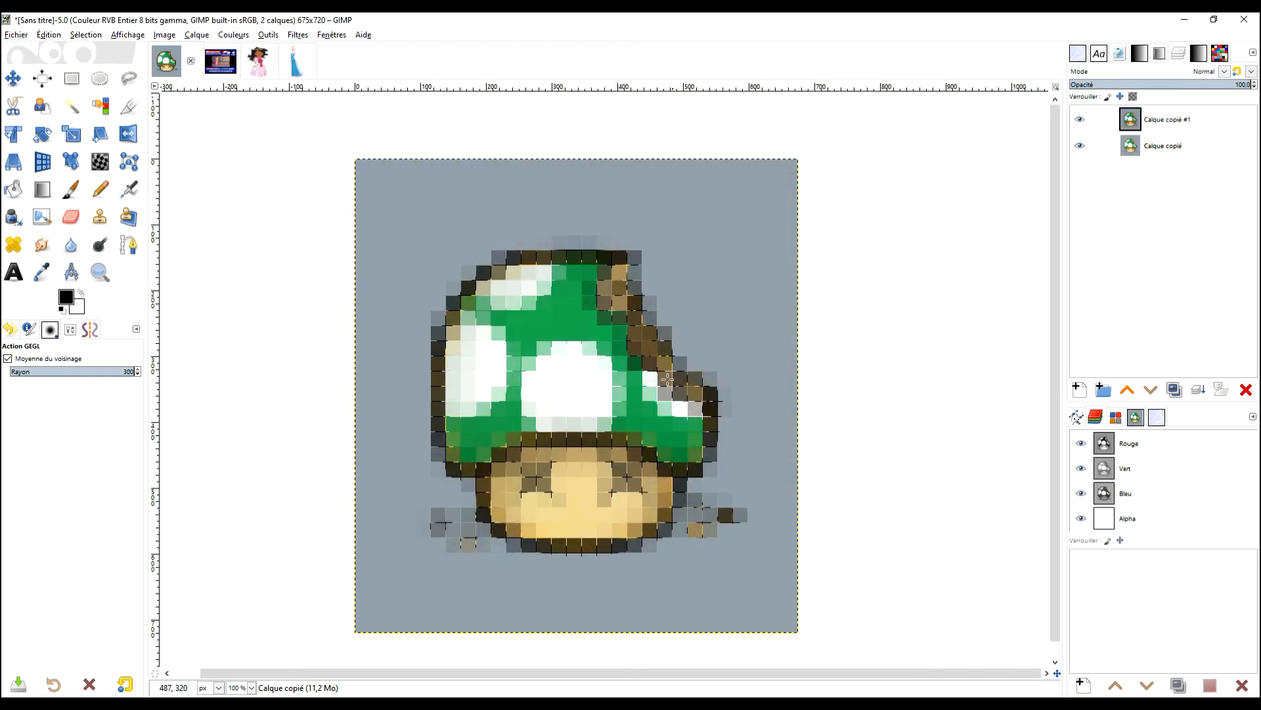
Check the Calque copié #1 layer by toggling its visibility, then add a transparent layer named "grille" above it.
{"action": "left_click", "coordinate": [1079, 120]}
{"action": "left_click", "coordinate": [1079, 120]}
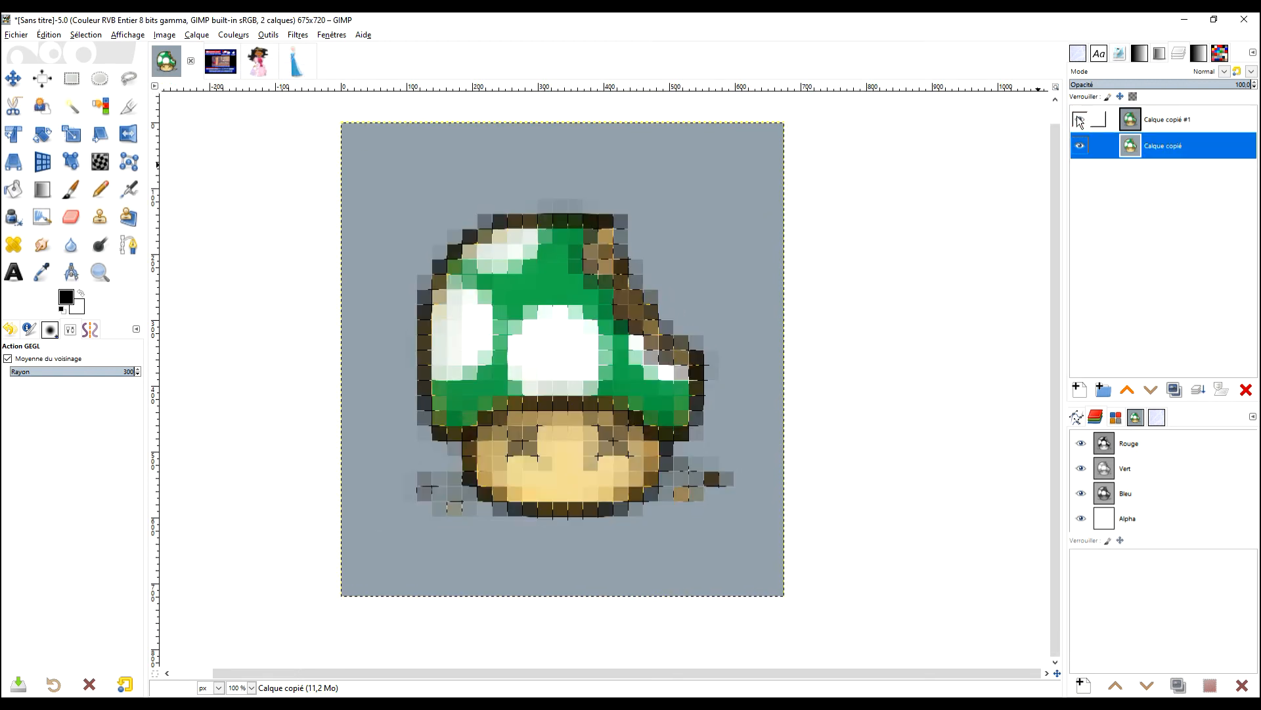
{"action": "left_click", "coordinate": [1150, 121]}
{"action": "left_click", "coordinate": [1080, 390]}
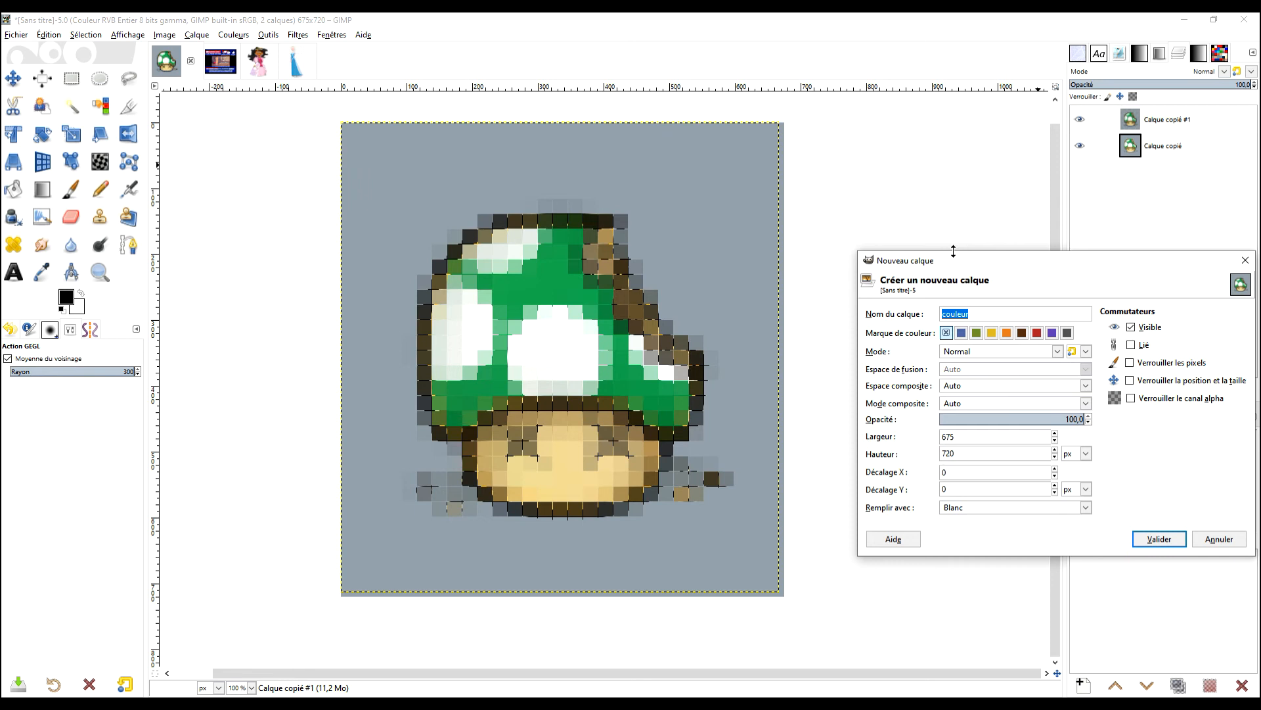
{"action": "type", "text": "grille"}
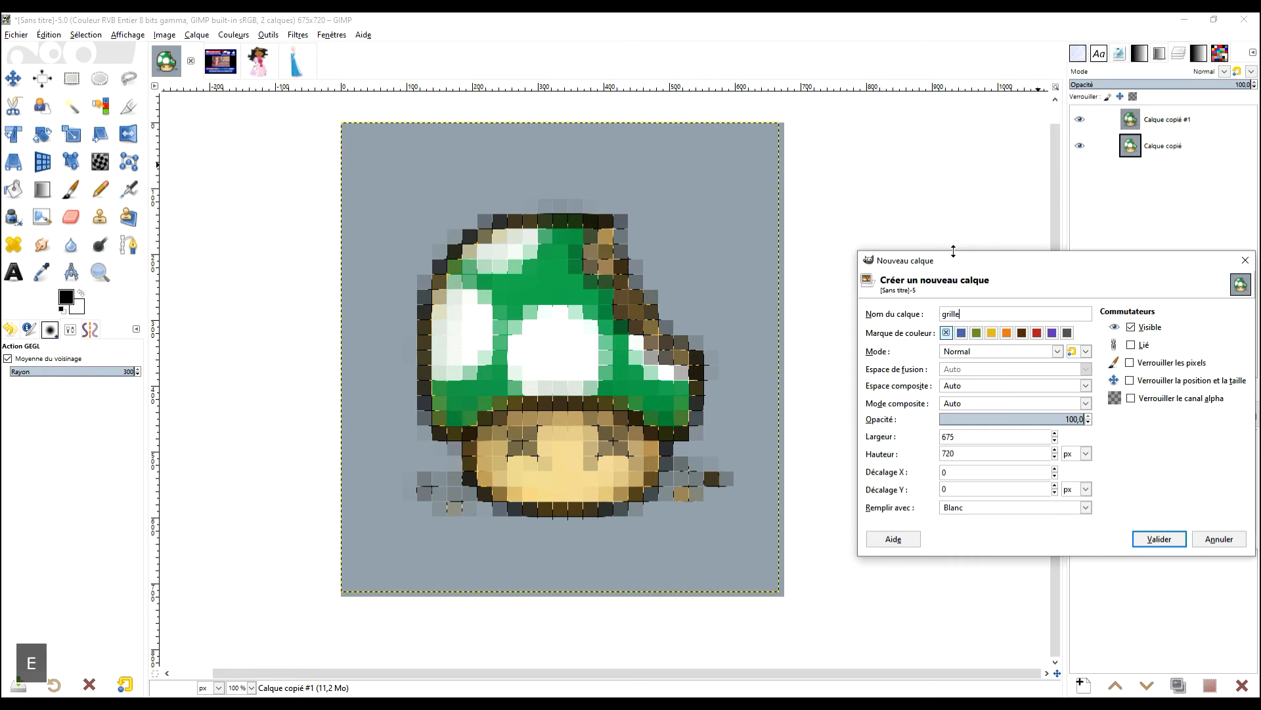
{"action": "left_click", "coordinate": [998, 507]}
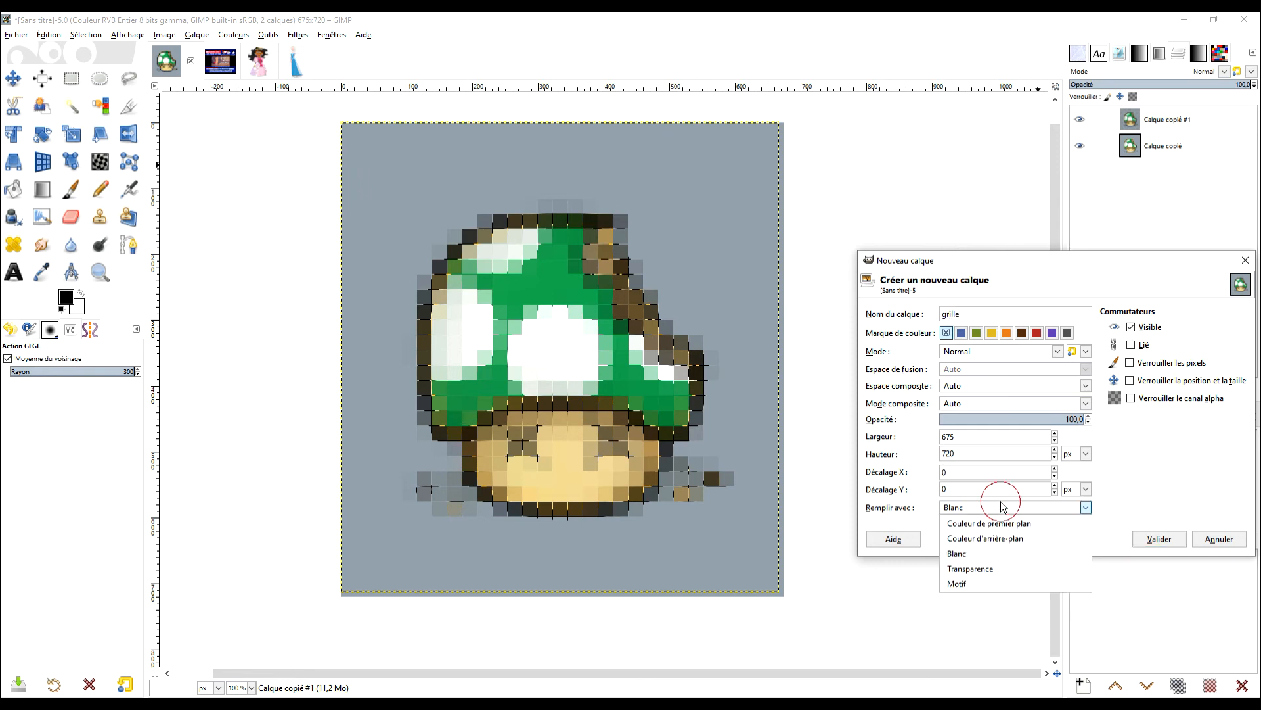
{"action": "left_click", "coordinate": [971, 568]}
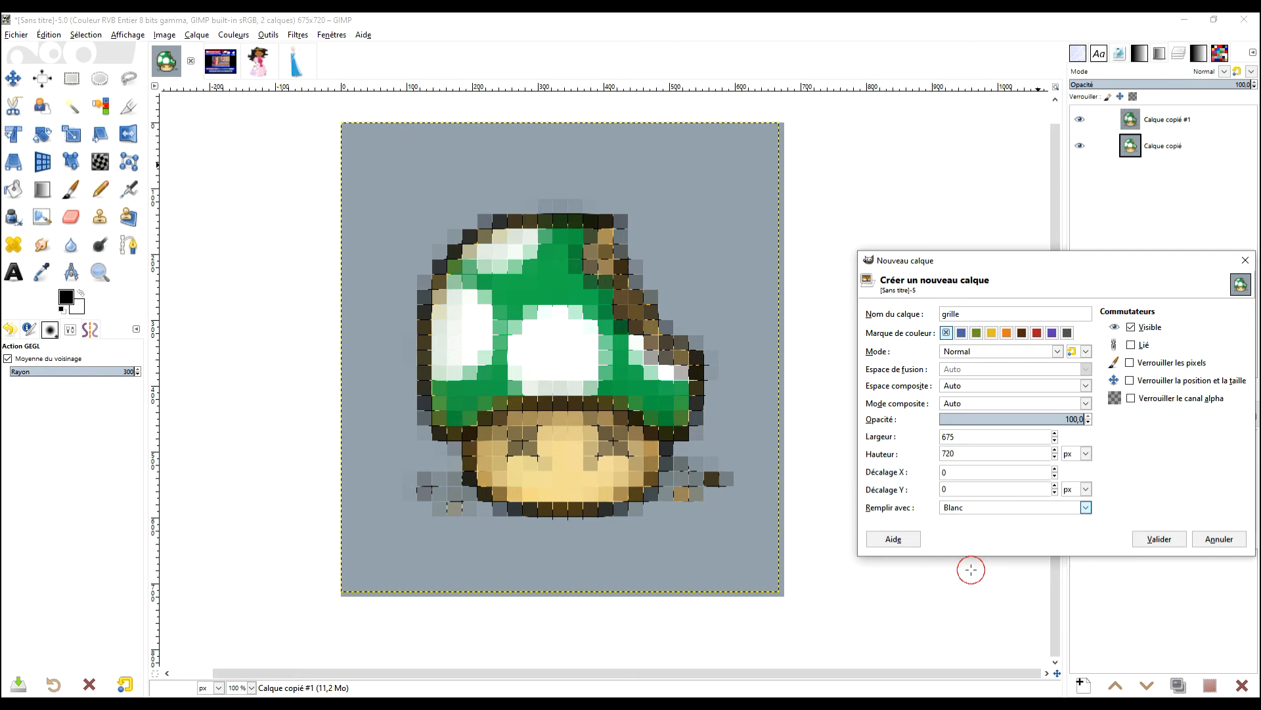
{"action": "left_click", "coordinate": [1159, 539]}
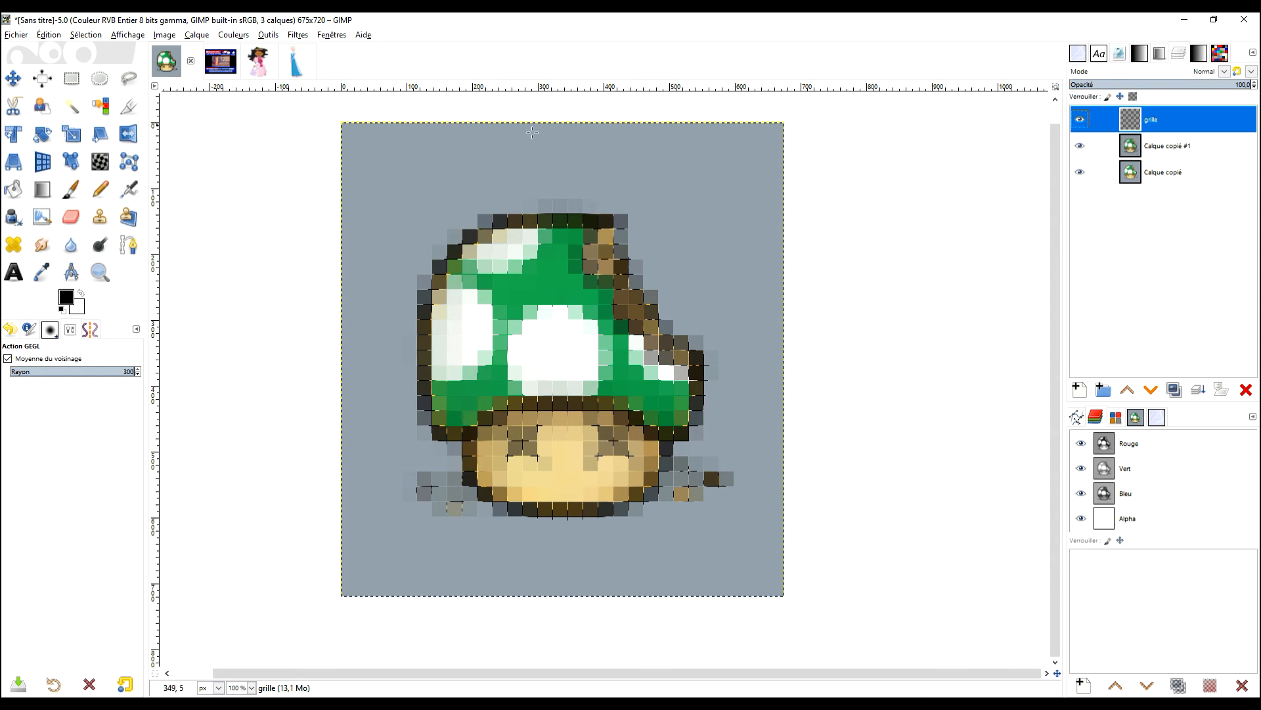
Start the Grille pattern render filter on the grille layer and set its width and height to 23.
{"action": "left_click", "coordinate": [297, 35]}
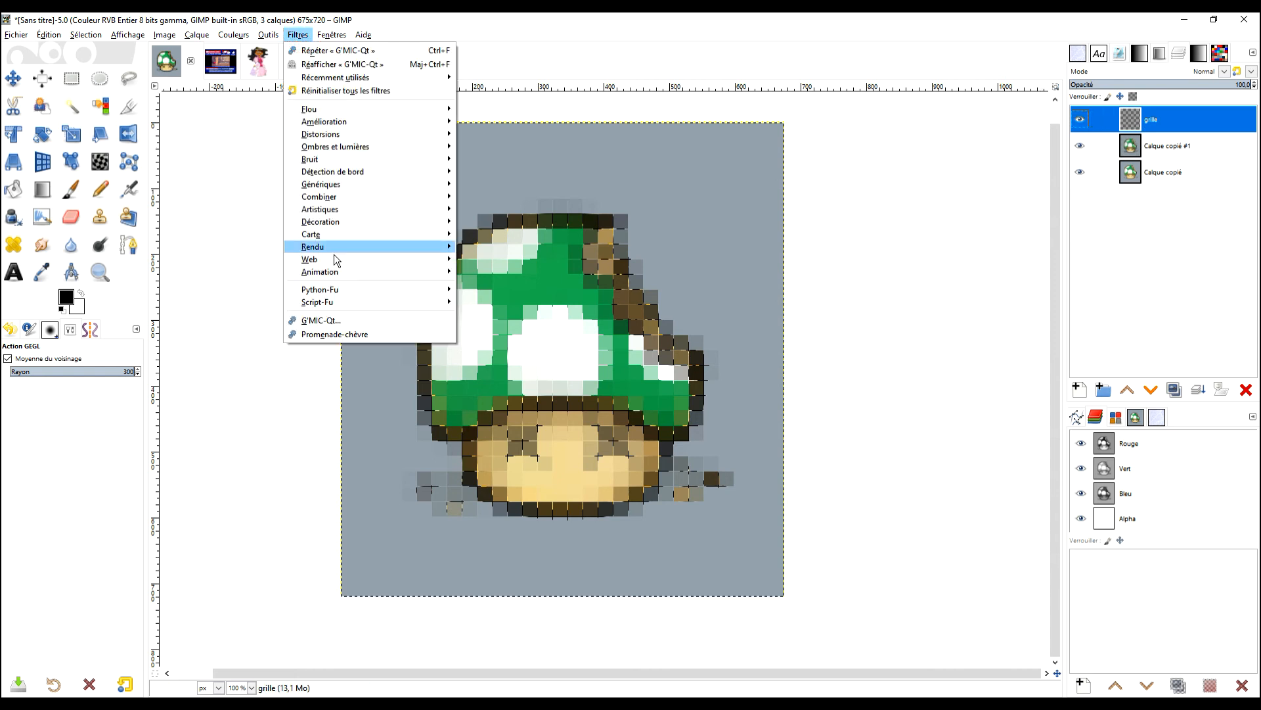
{"action": "mouse_move", "coordinate": [336, 250]}
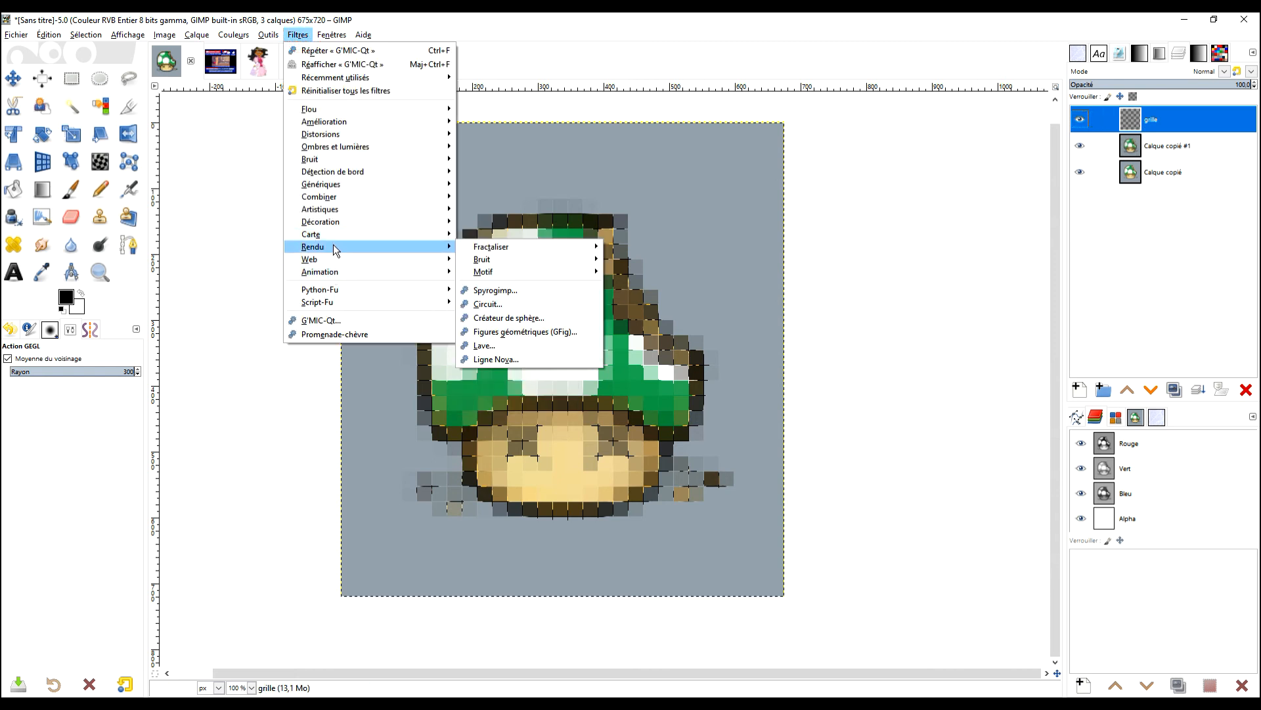
{"action": "mouse_move", "coordinate": [510, 270]}
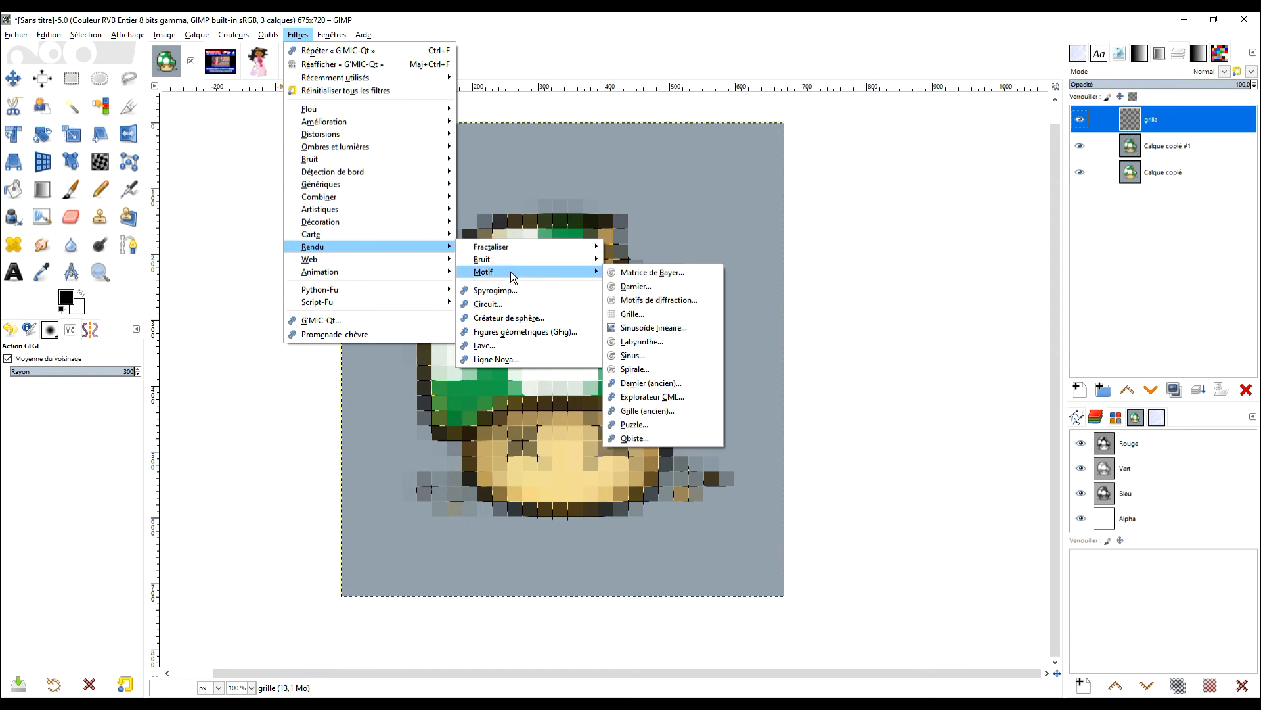
{"action": "left_click", "coordinate": [665, 313]}
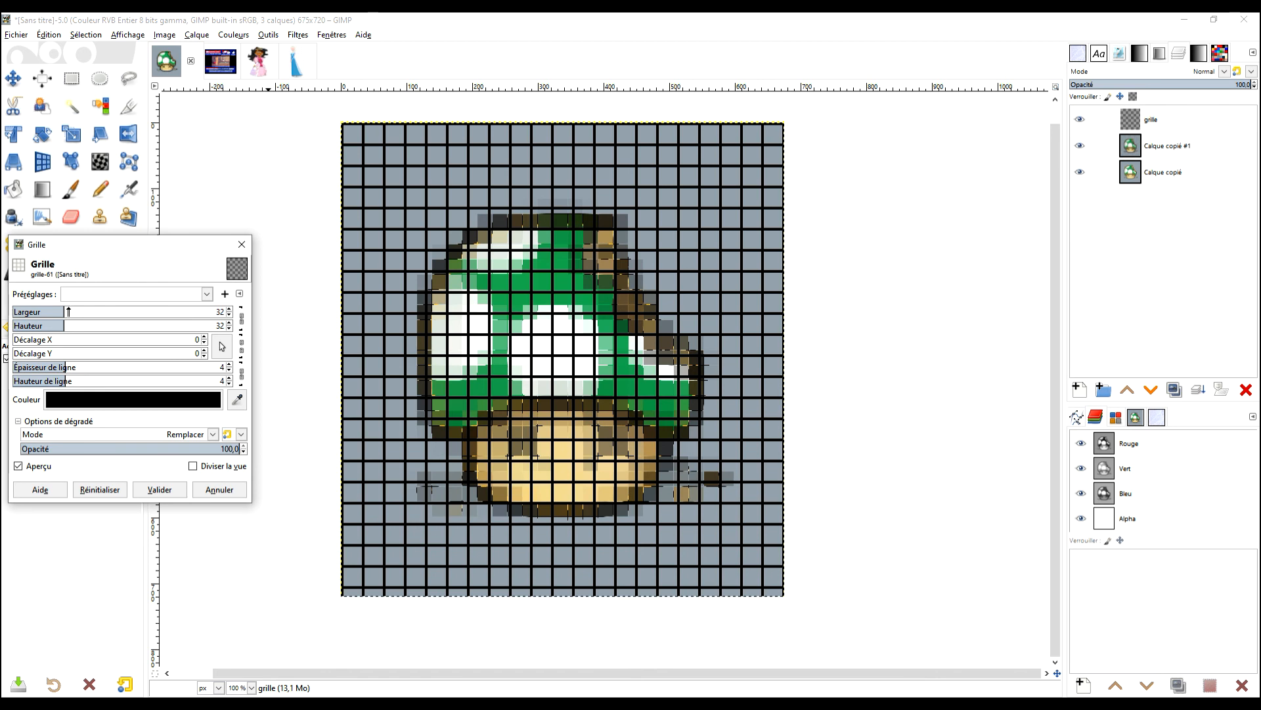
{"action": "left_click_drag", "start_coordinate": [59, 311], "coordinate": [48, 312]}
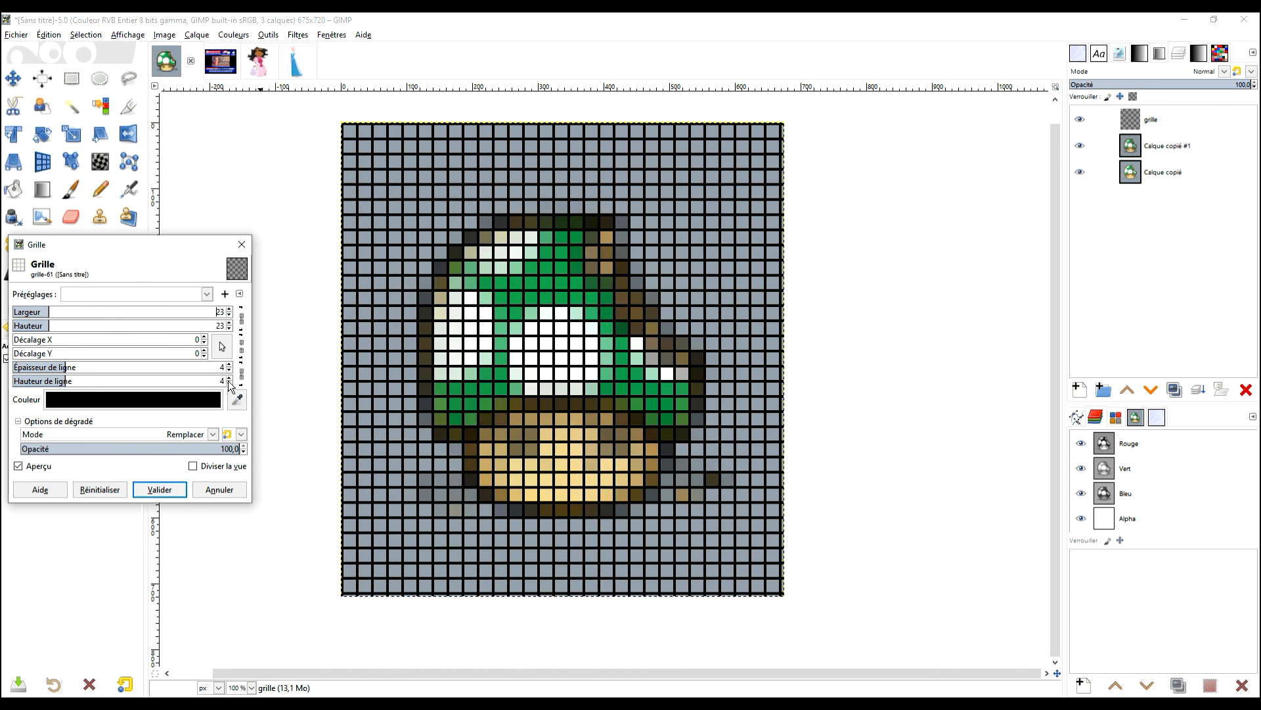
Reduce the grid's line width and line height to 1 and apply the filter.
{"action": "left_click", "coordinate": [228, 385]}
{"action": "left_click", "coordinate": [229, 384]}
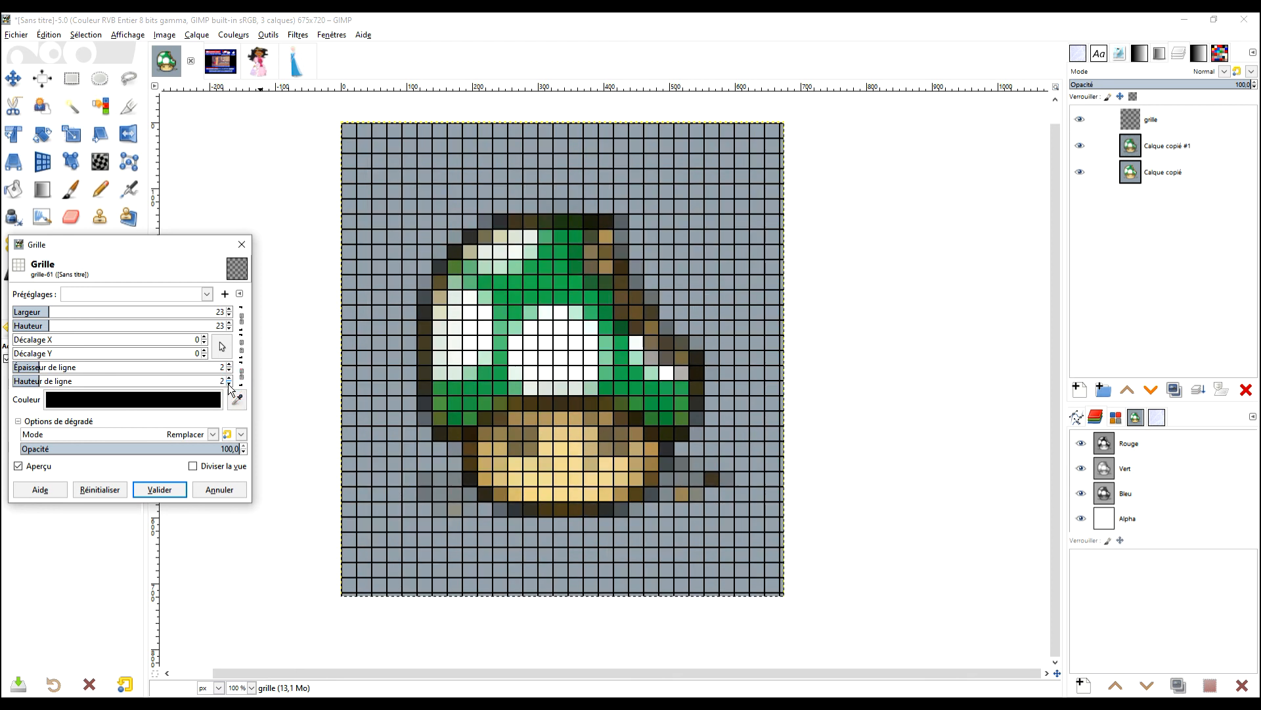
{"action": "left_click", "coordinate": [229, 385]}
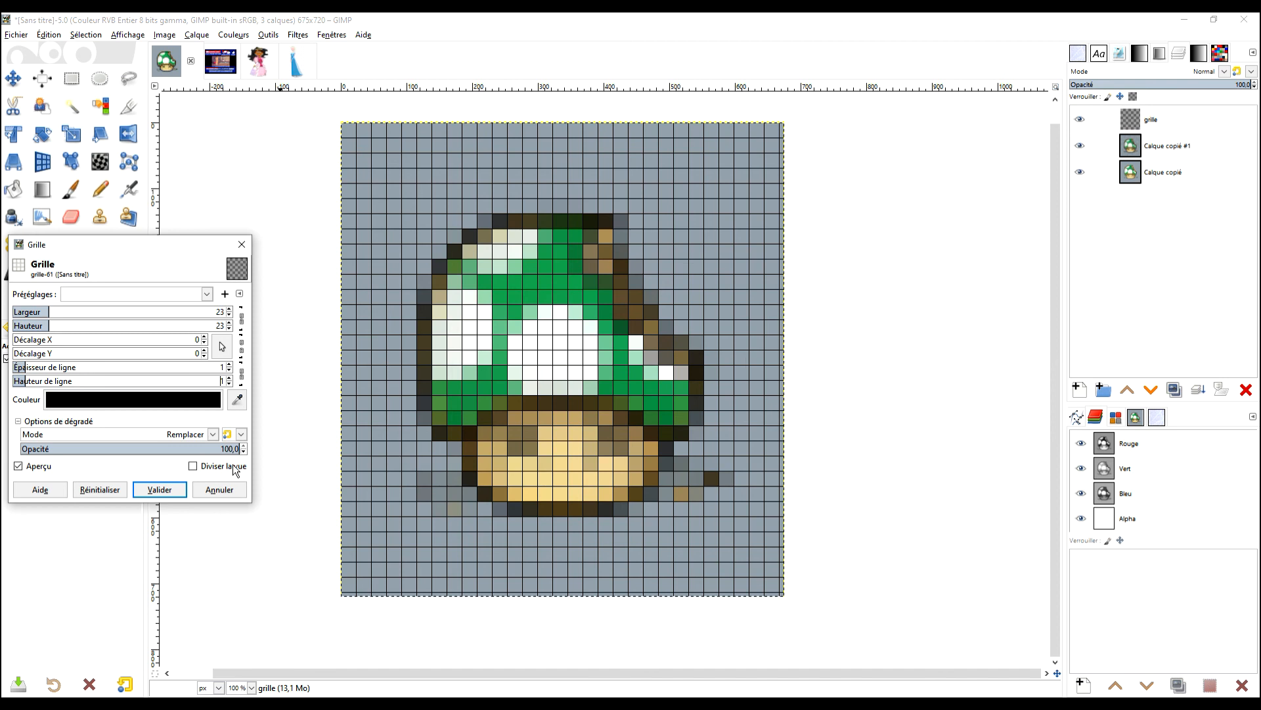
{"action": "left_click", "coordinate": [165, 489]}
Lower the grille layer's opacity to 72.2 and toggle its visibility to compare the mushroom with and without the grid.
{"action": "left_click", "coordinate": [1084, 124]}
{"action": "left_click", "coordinate": [1084, 123]}
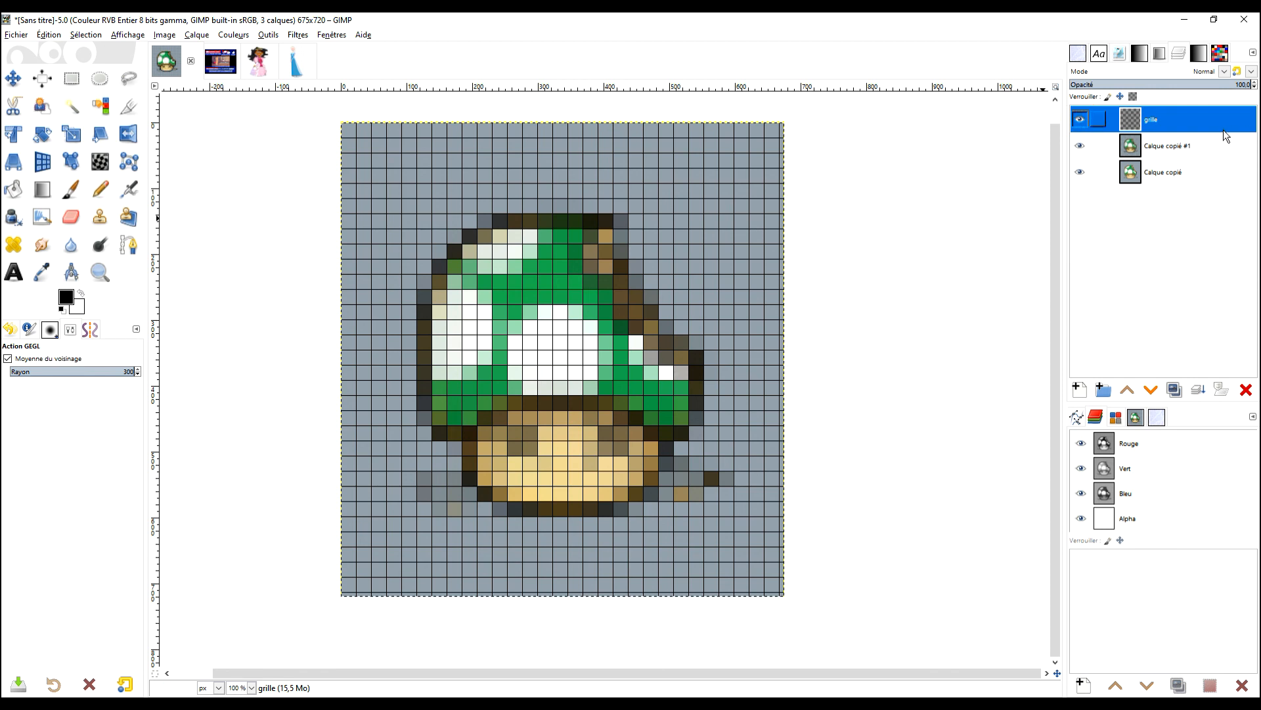
{"action": "left_click_drag", "start_coordinate": [1224, 86], "coordinate": [1191, 87]}
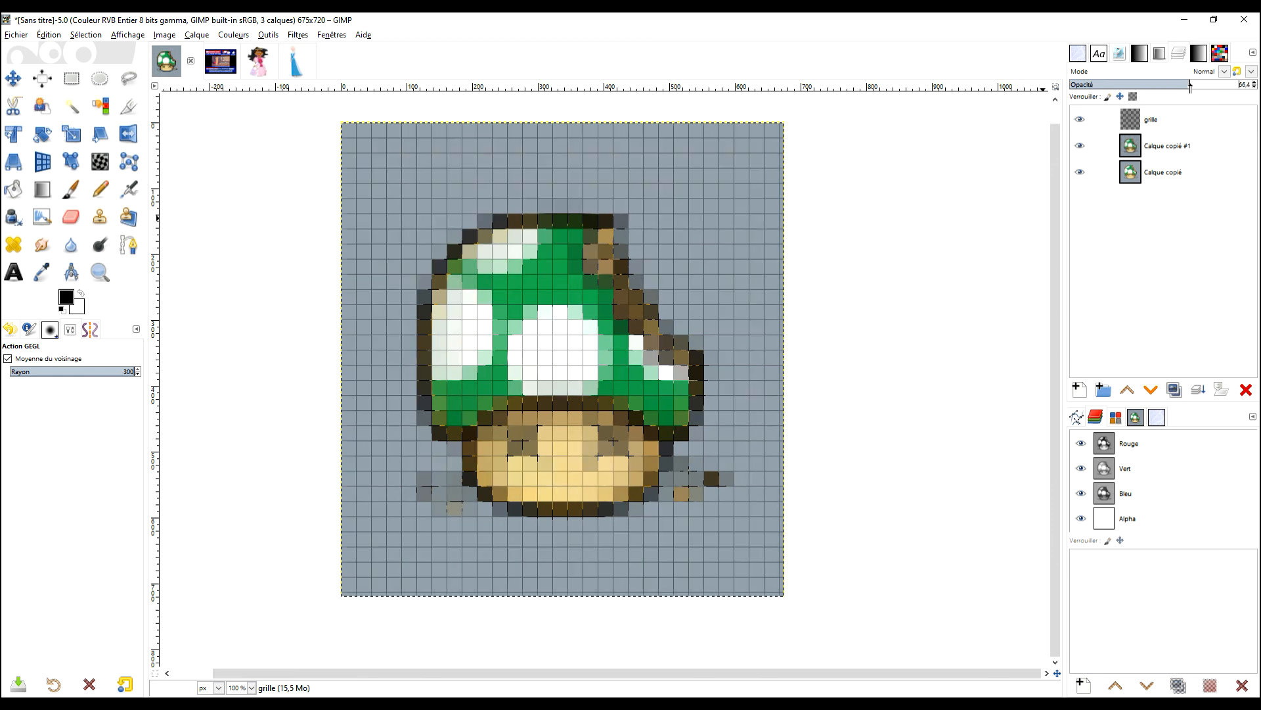
{"action": "left_click", "coordinate": [1201, 86]}
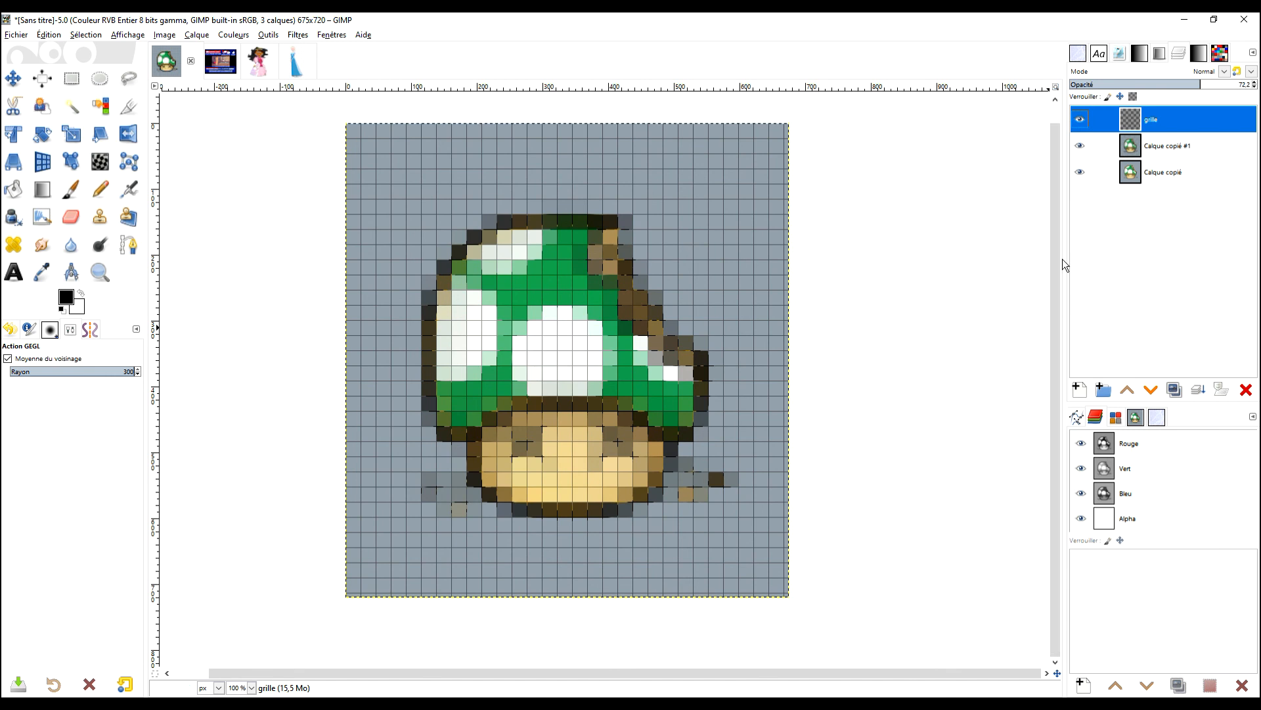
{"action": "left_click", "coordinate": [1079, 120]}
{"action": "left_click", "coordinate": [1080, 120]}
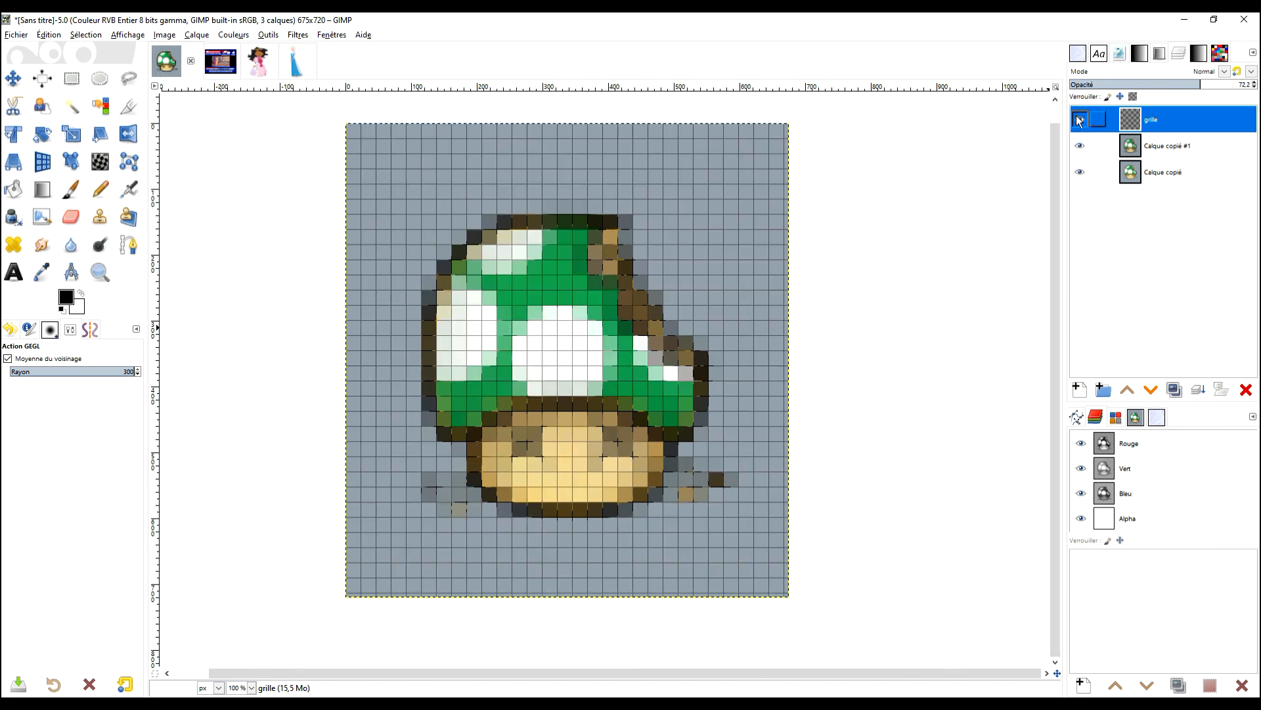